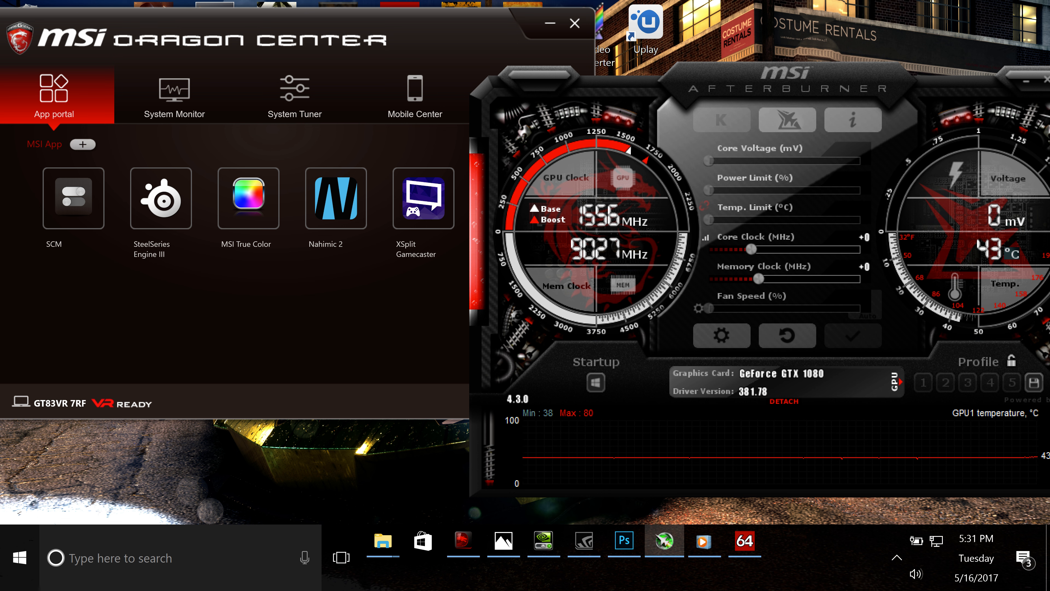
Rearrange the MSI Afterburner and Dragon Center windows on the desktop and show Dragon Center's System Tuner settings
{"action": "mouse_move", "coordinate": [785, 83]}
{"action": "left_mouse_down"}
{"action": "mouse_move", "coordinate": [741, 125]}
{"action": "mouse_move", "coordinate": [689, 73]}
{"action": "mouse_move", "coordinate": [775, 80]}
{"action": "left_mouse_up"}
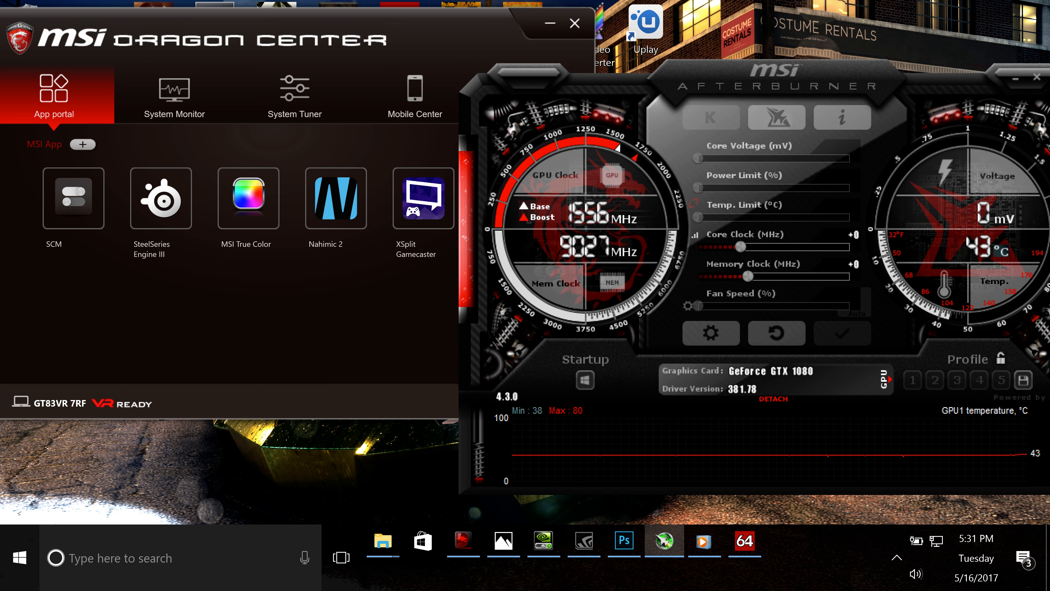
{"action": "left_click_drag", "start_coordinate": [432, 39], "coordinate": [615, 97]}
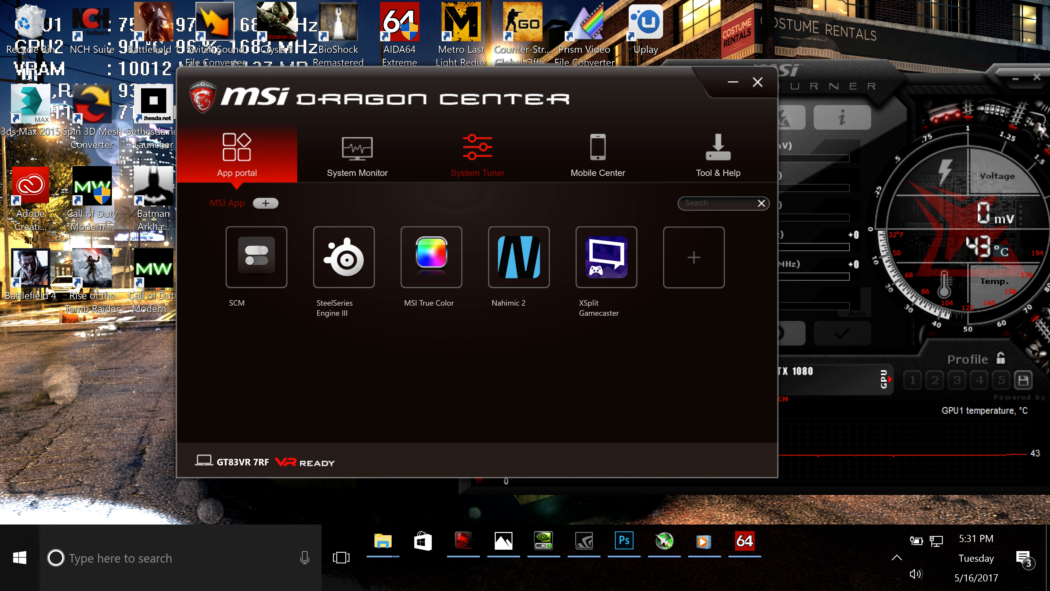
{"action": "left_click", "coordinate": [477, 153]}
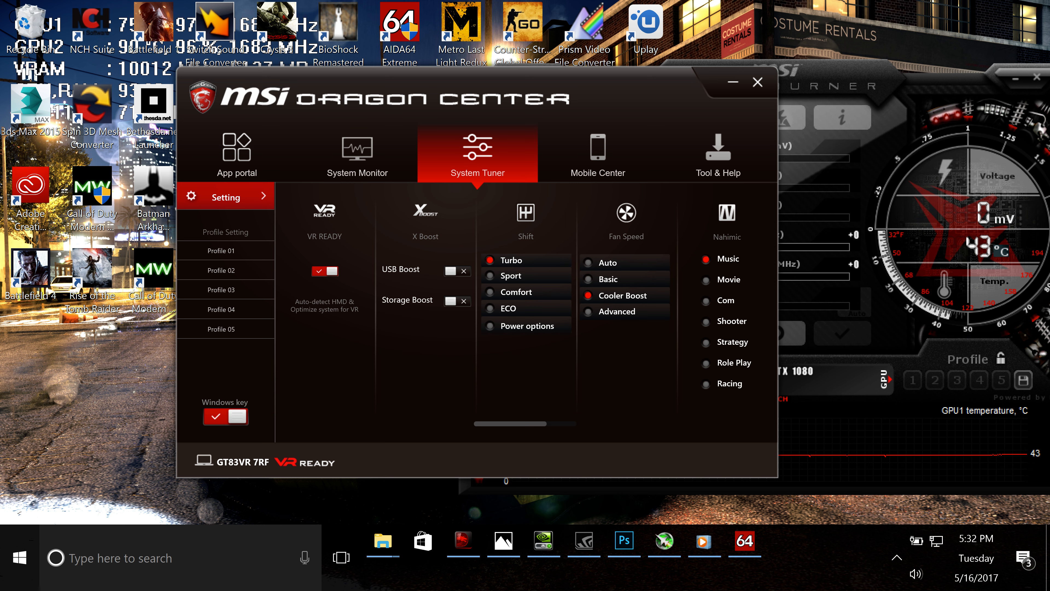
Review the GPU clocks in MSI Afterburner, the benchmark results in AIDA64 and the System Monitor readings in Dragon Center
{"action": "key", "text": "alt+Tab"}
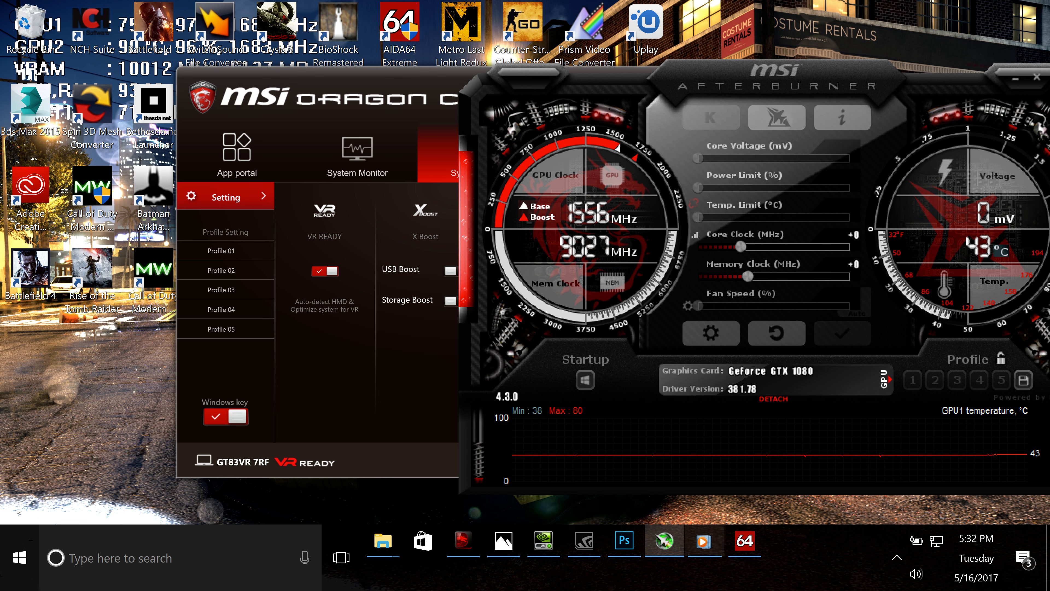
{"action": "left_click", "coordinate": [745, 540]}
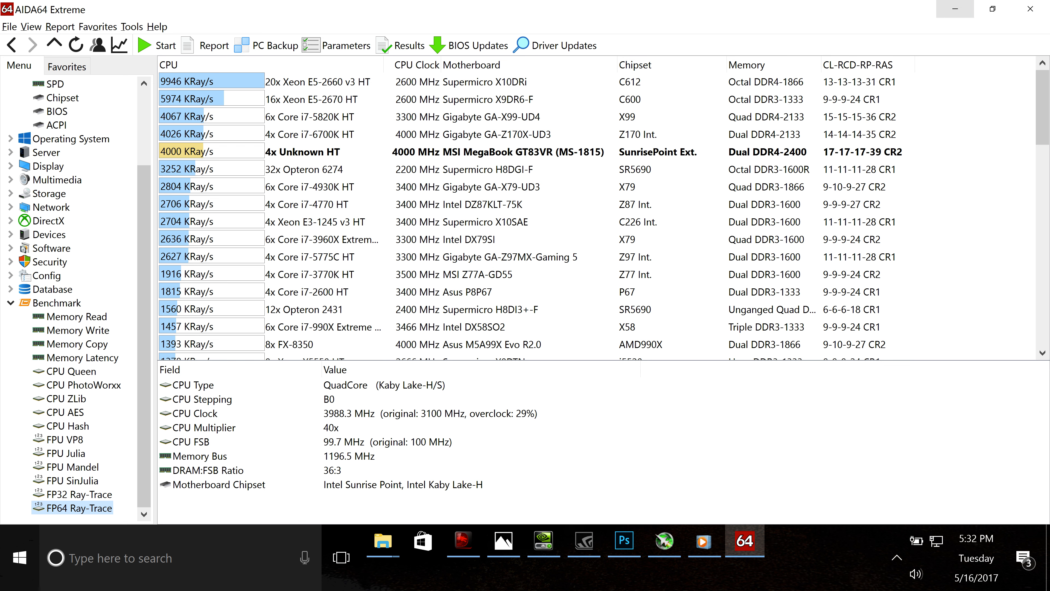
{"action": "left_click", "coordinate": [954, 9]}
{"action": "left_click", "coordinate": [357, 155]}
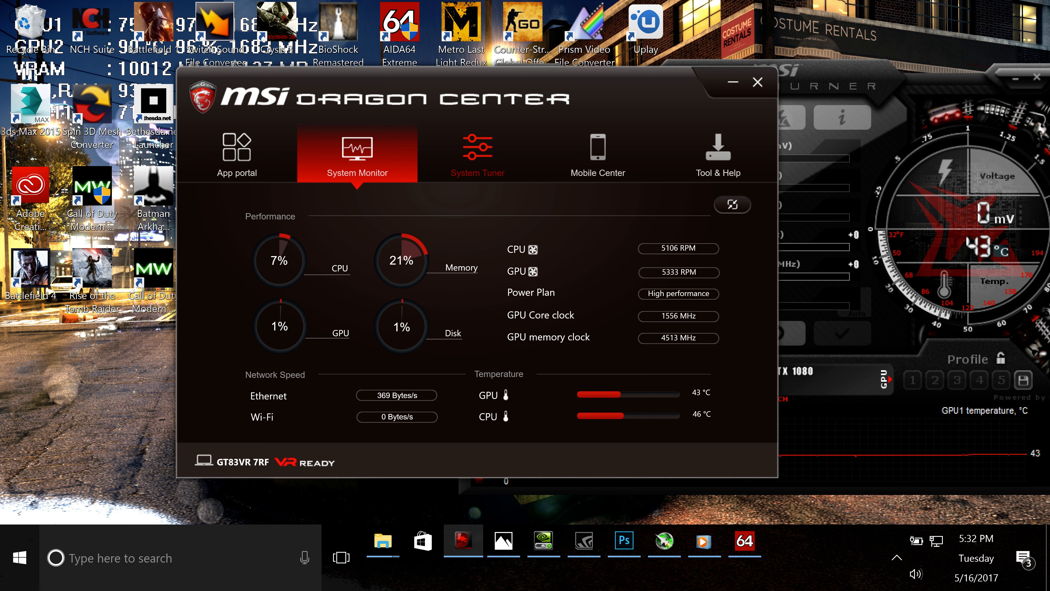
Change the Shift mode to Sport in Dragon Center's System Tuner
{"action": "left_click", "coordinate": [477, 157]}
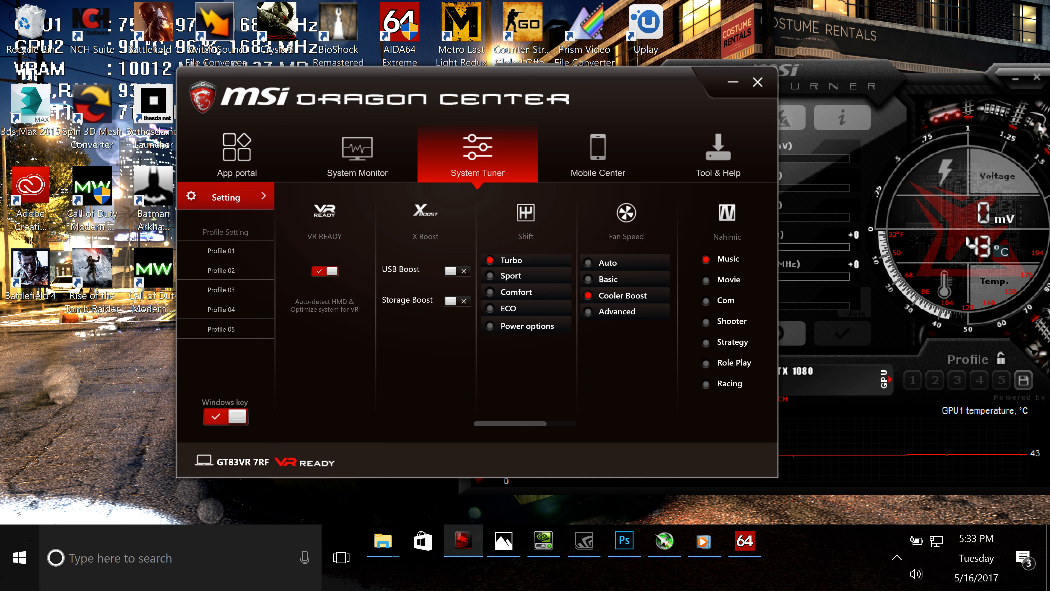
{"action": "left_click", "coordinate": [490, 291]}
{"action": "left_click", "coordinate": [490, 276]}
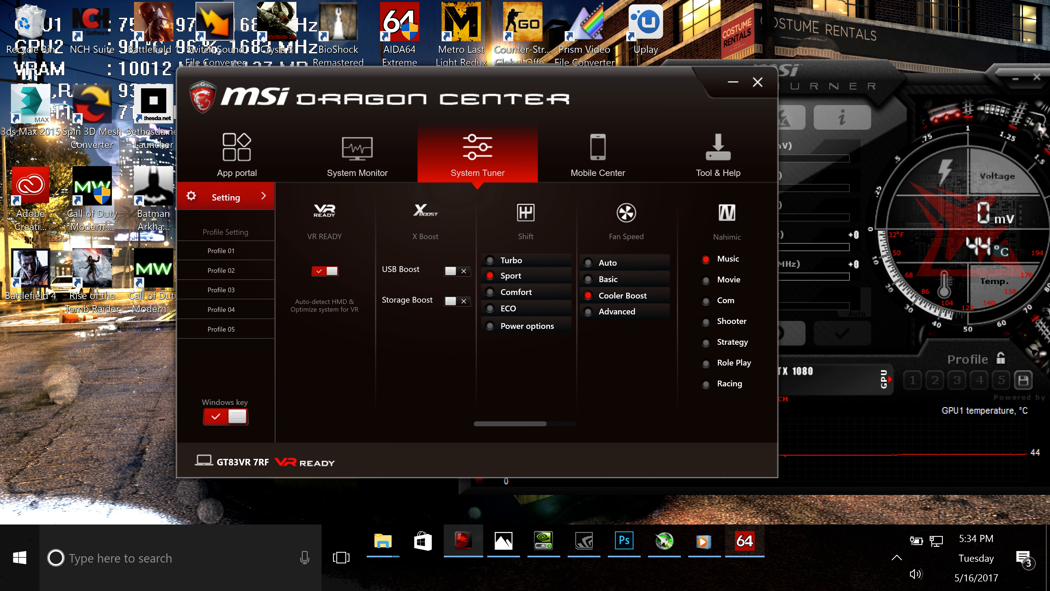
Switch to AIDA64, refresh the motherboard's CPUID information, examine the CPU name and Max Turbo Boost Multipliers, and minimize AIDA64
{"action": "left_click", "coordinate": [745, 540]}
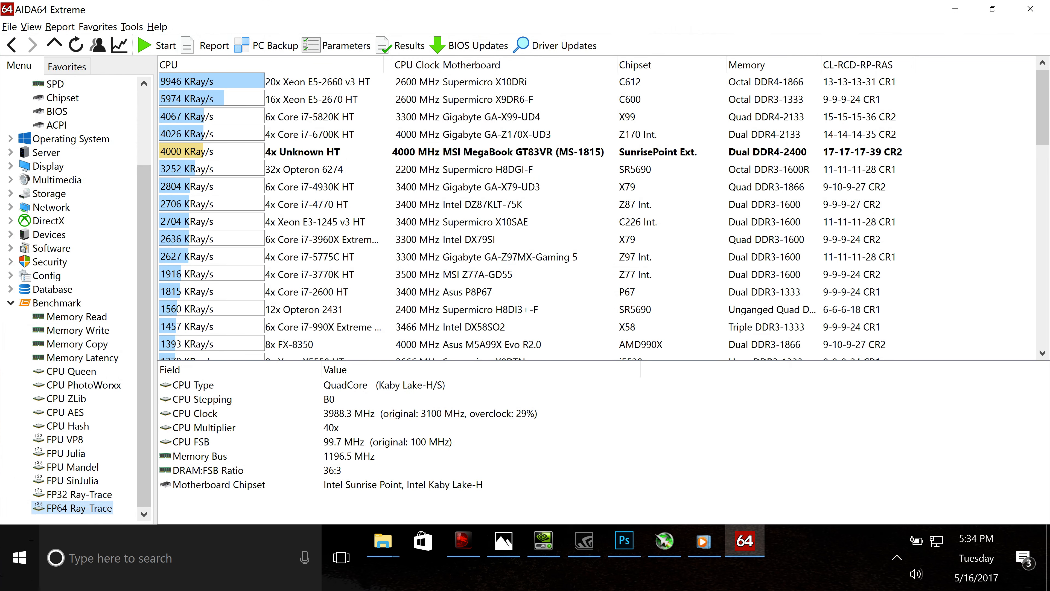
{"action": "scroll", "coordinate": [70, 298], "scroll_direction": "up", "scroll_amount": 3}
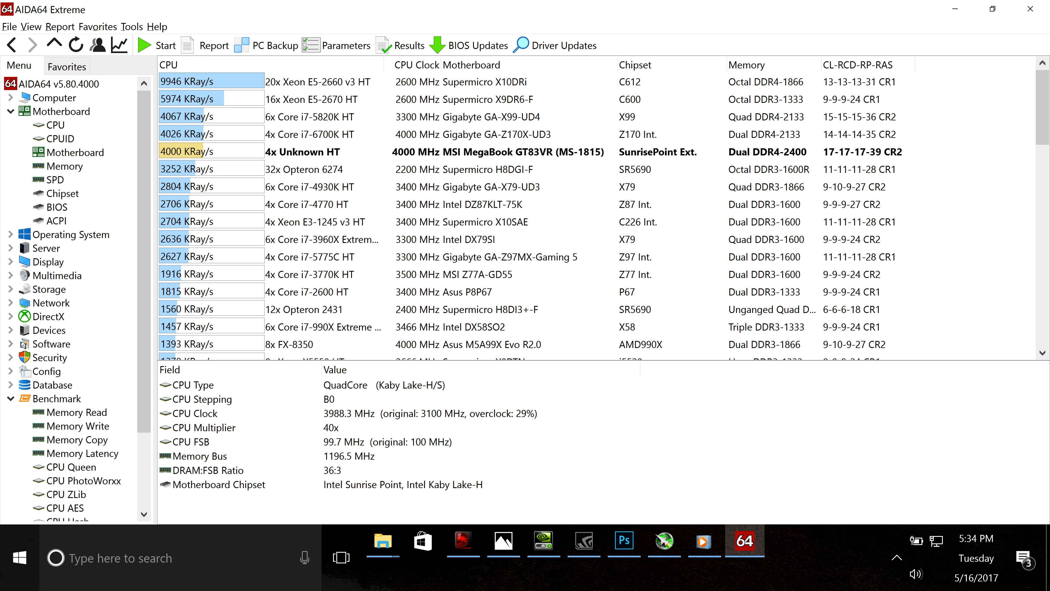
{"action": "left_click", "coordinate": [60, 139]}
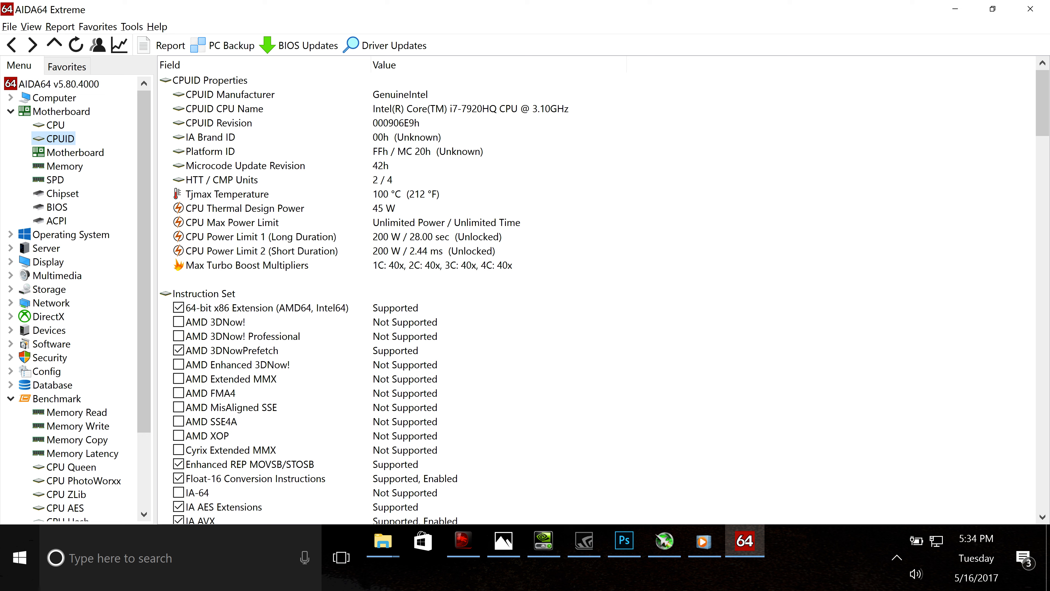
{"action": "left_click", "coordinate": [75, 44]}
{"action": "left_click", "coordinate": [405, 108]}
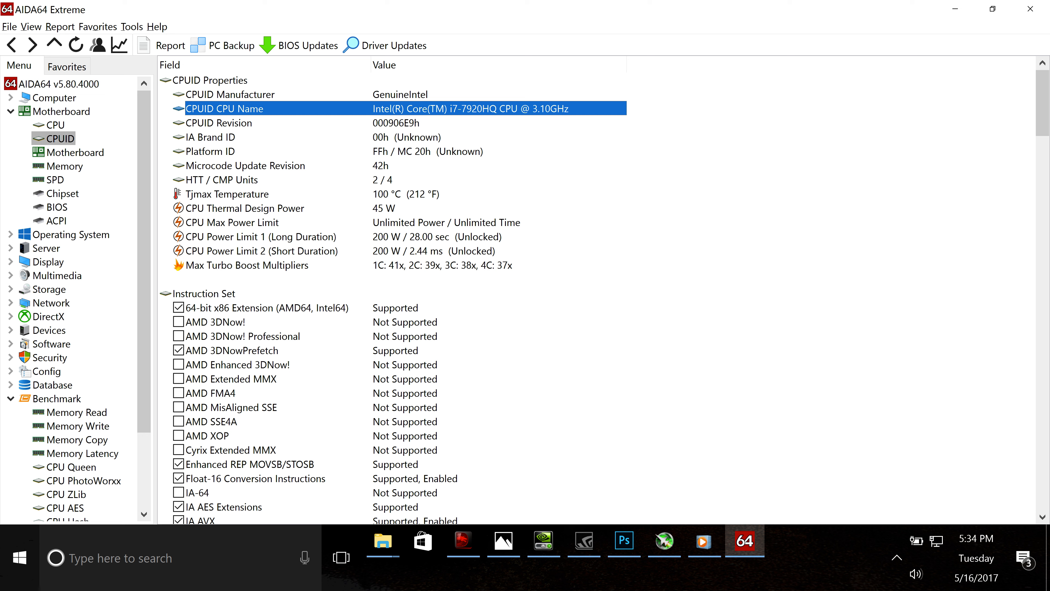
{"action": "left_click", "coordinate": [406, 265]}
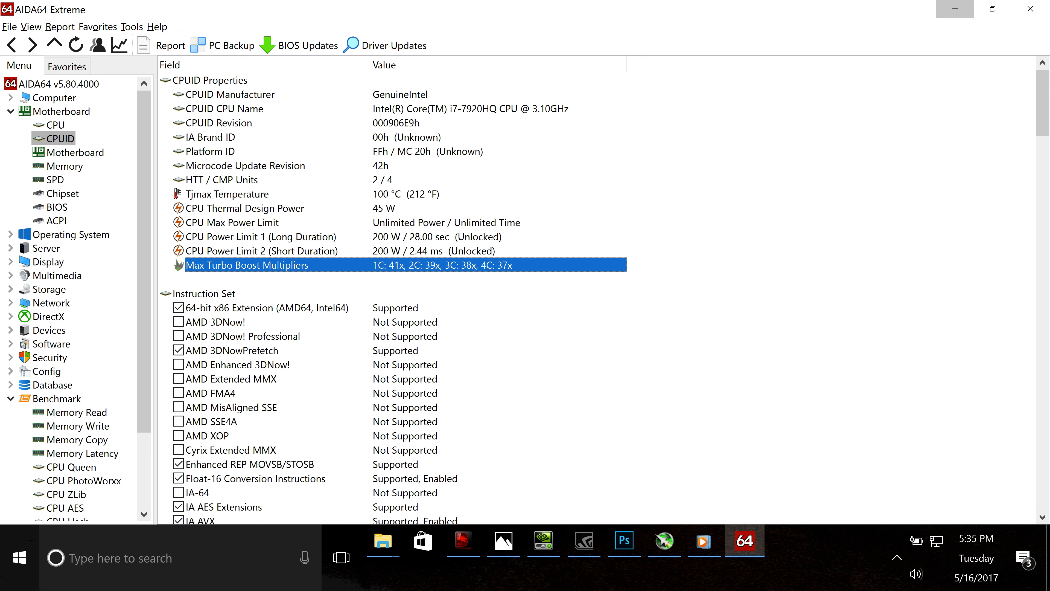
{"action": "left_click", "coordinate": [955, 9]}
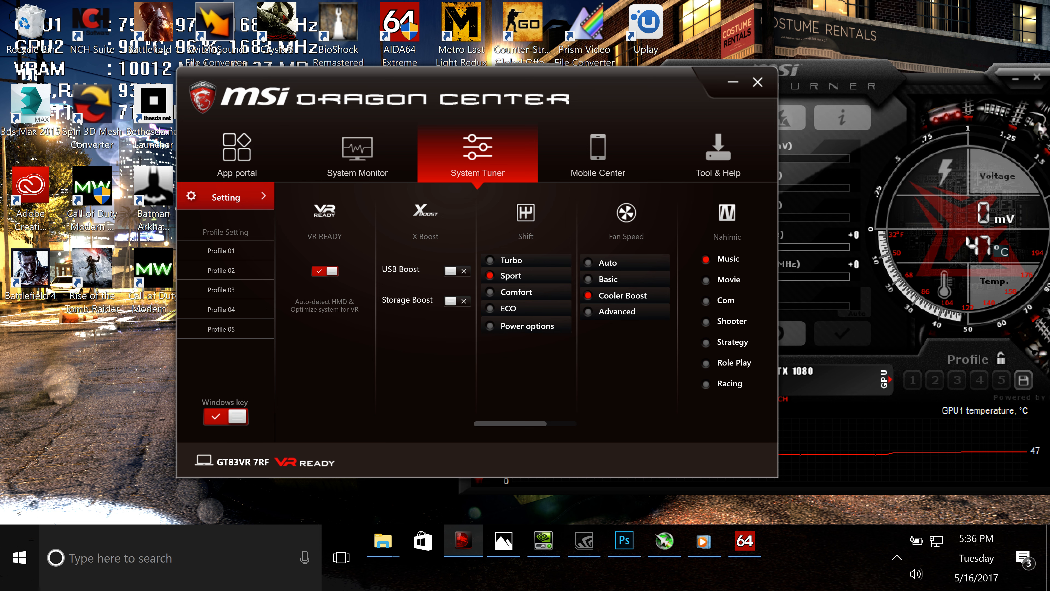
Change the Shift mode to Turbo and open the Turbo Mode configuration
{"action": "left_click", "coordinate": [490, 260]}
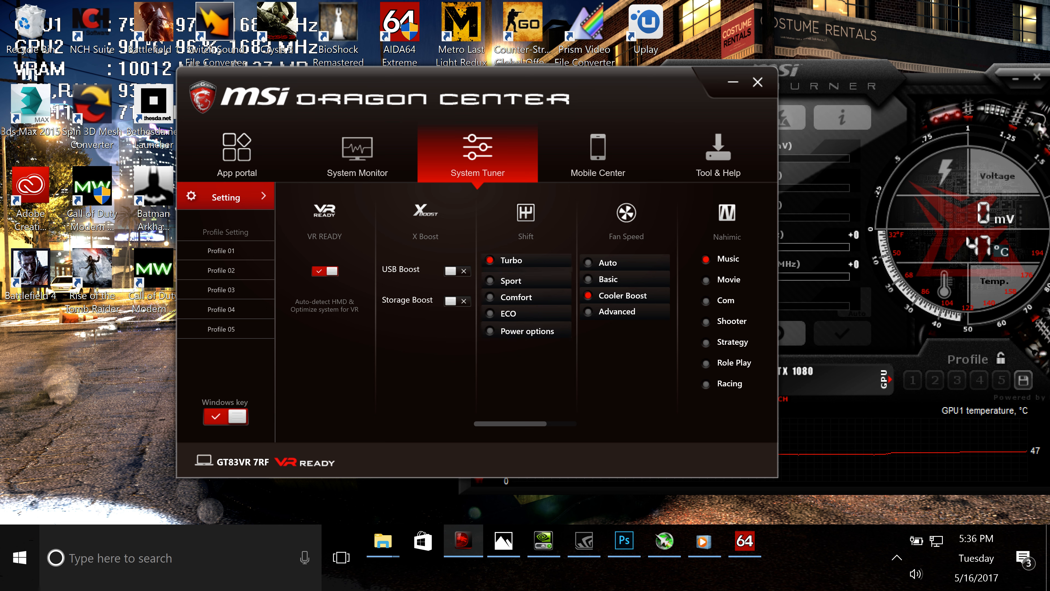
{"action": "left_click", "coordinate": [527, 286]}
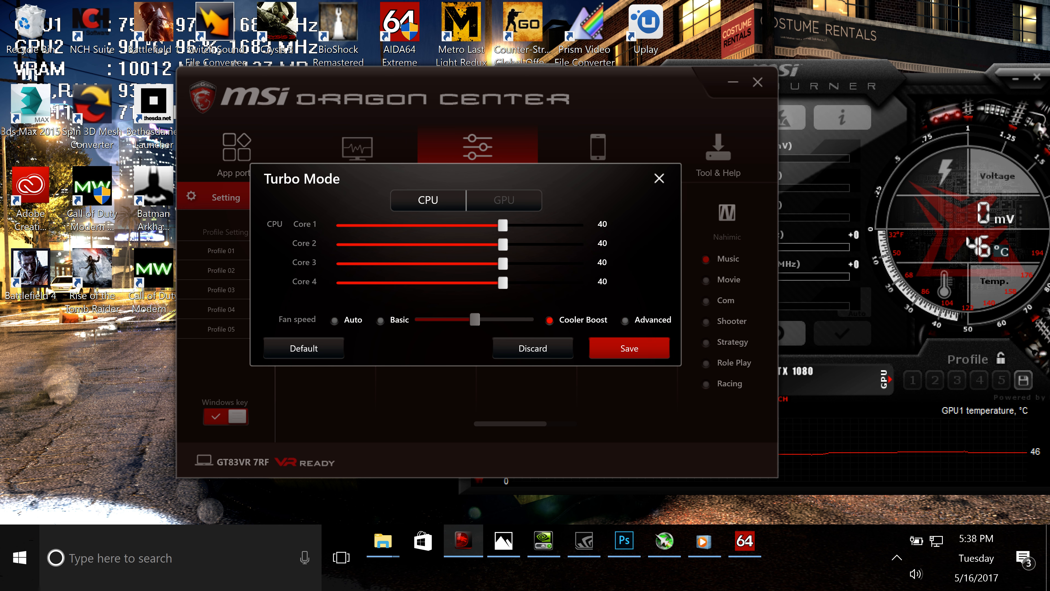
Set the Turbo Mode CPU multipliers to 41 for Core 1, 40 for Core 2, 38 for Core 3 and 37 for Core 4
{"action": "left_click_drag", "start_coordinate": [503, 245], "coordinate": [462, 245]}
{"action": "left_click_drag", "start_coordinate": [502, 263], "coordinate": [421, 264]}
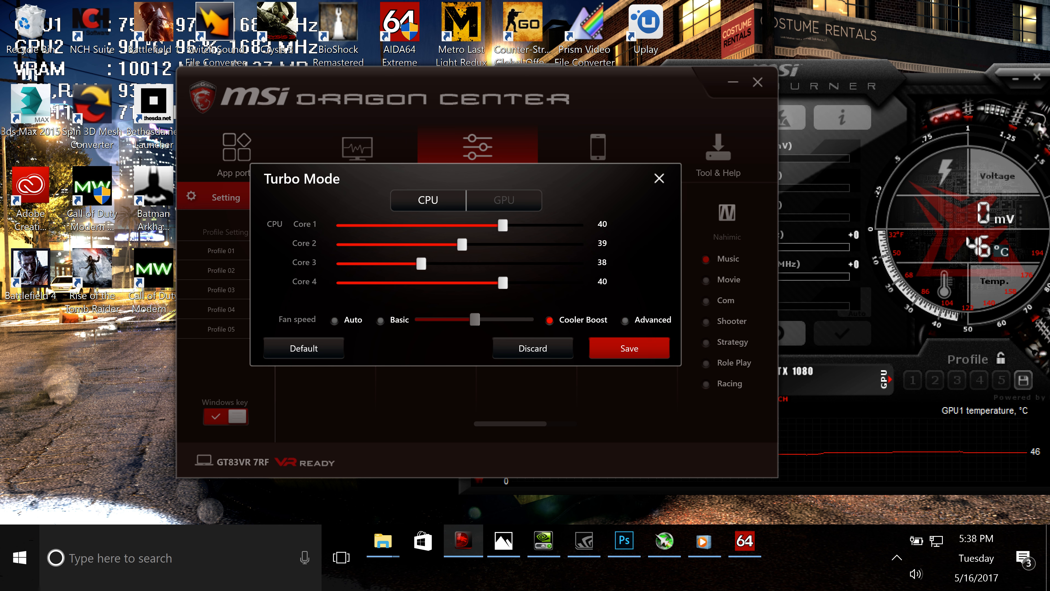
{"action": "left_click_drag", "start_coordinate": [503, 283], "coordinate": [380, 282]}
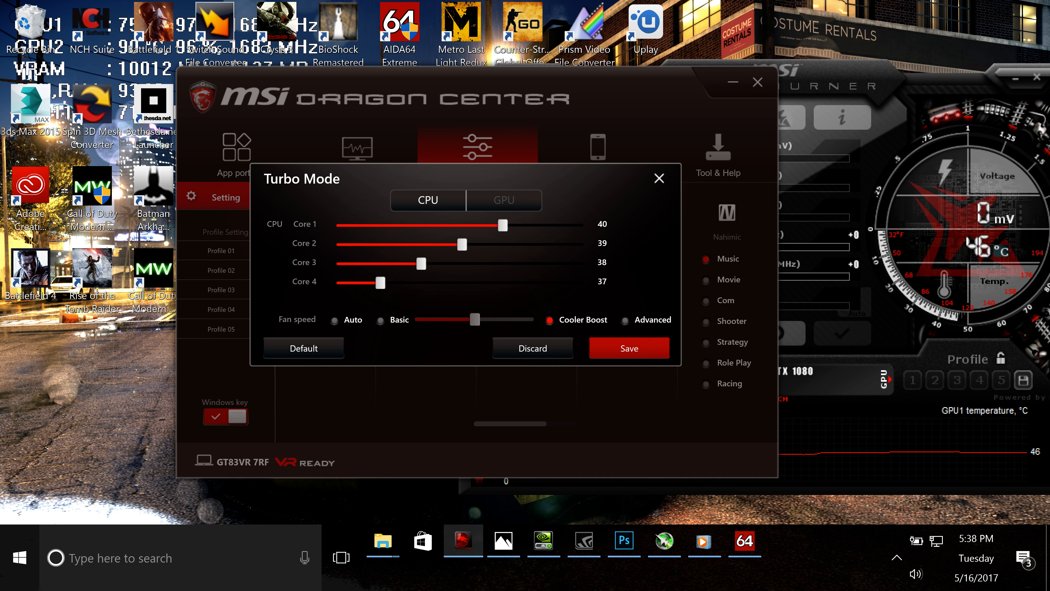
{"action": "left_click_drag", "start_coordinate": [502, 225], "coordinate": [543, 225]}
{"action": "left_click_drag", "start_coordinate": [461, 244], "coordinate": [503, 244]}
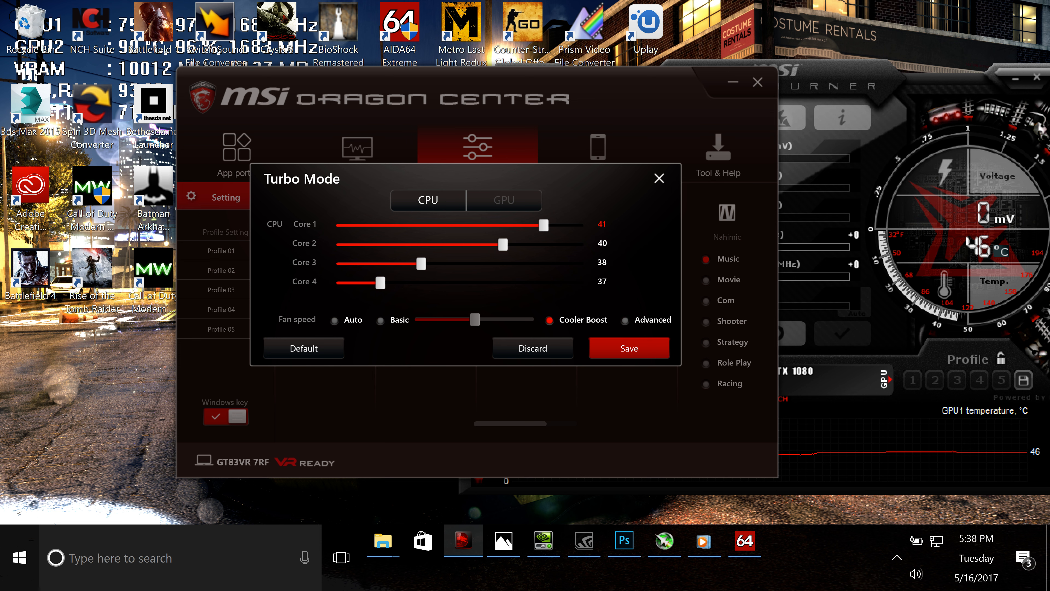
Return the Turbo Mode multipliers of all four CPU cores to 40
{"action": "left_click_drag", "start_coordinate": [421, 263], "coordinate": [462, 263]}
{"action": "left_click_drag", "start_coordinate": [462, 263], "coordinate": [421, 263]}
{"action": "left_click_drag", "start_coordinate": [502, 244], "coordinate": [421, 263]}
{"action": "left_click_drag", "start_coordinate": [543, 225], "coordinate": [502, 244]}
{"action": "left_click_drag", "start_coordinate": [420, 263], "coordinate": [503, 264]}
{"action": "left_click_drag", "start_coordinate": [380, 282], "coordinate": [503, 282]}
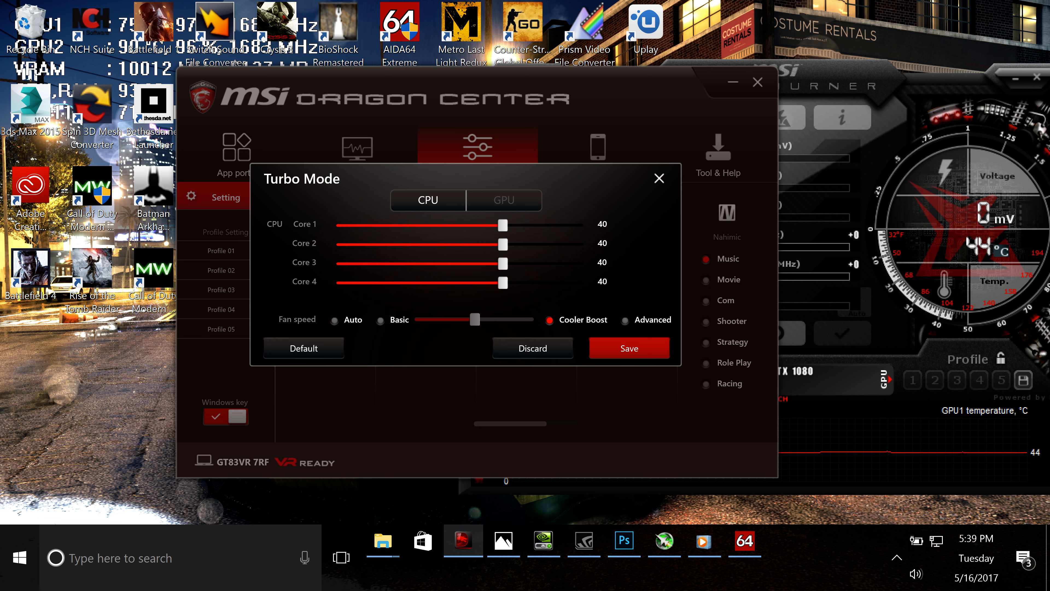
Examine the Turbo Mode GPU clock offsets beside the CPU settings and check the GPU clock in MSI Afterburner
{"action": "left_click", "coordinate": [504, 200]}
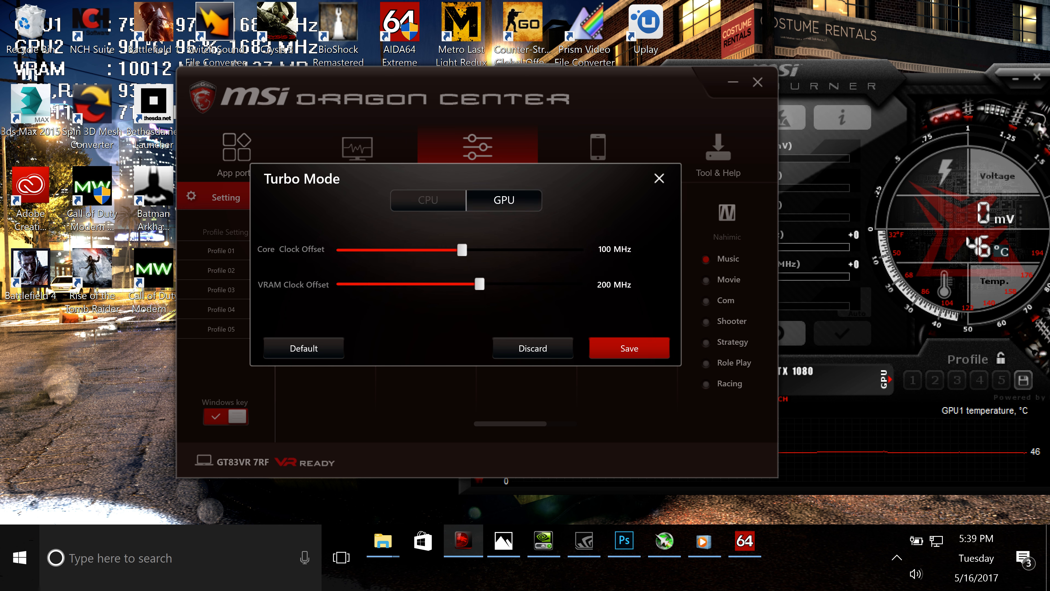
{"action": "left_click", "coordinate": [428, 200]}
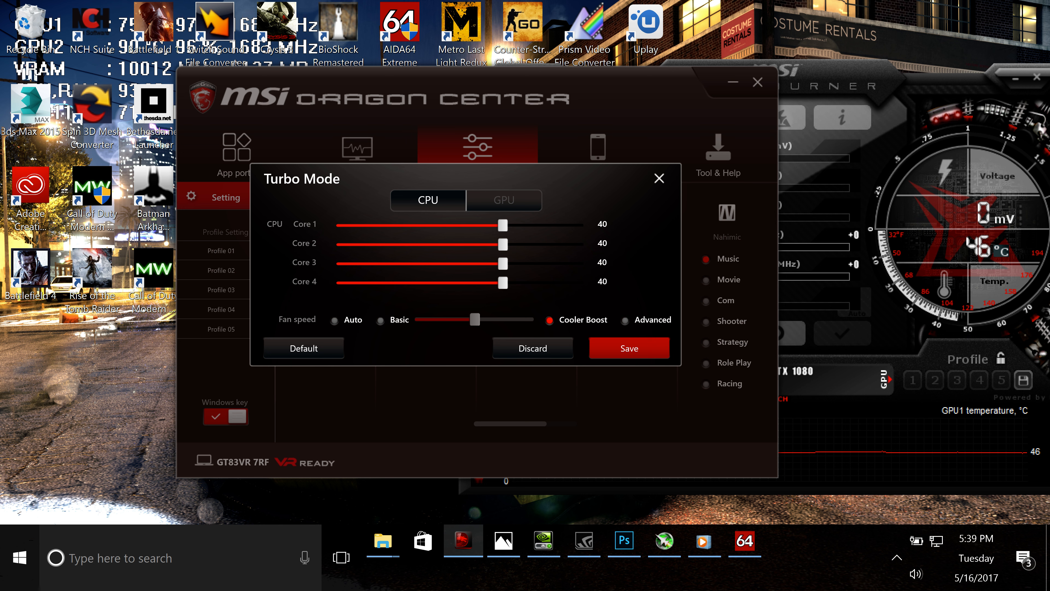
{"action": "left_click", "coordinate": [504, 200]}
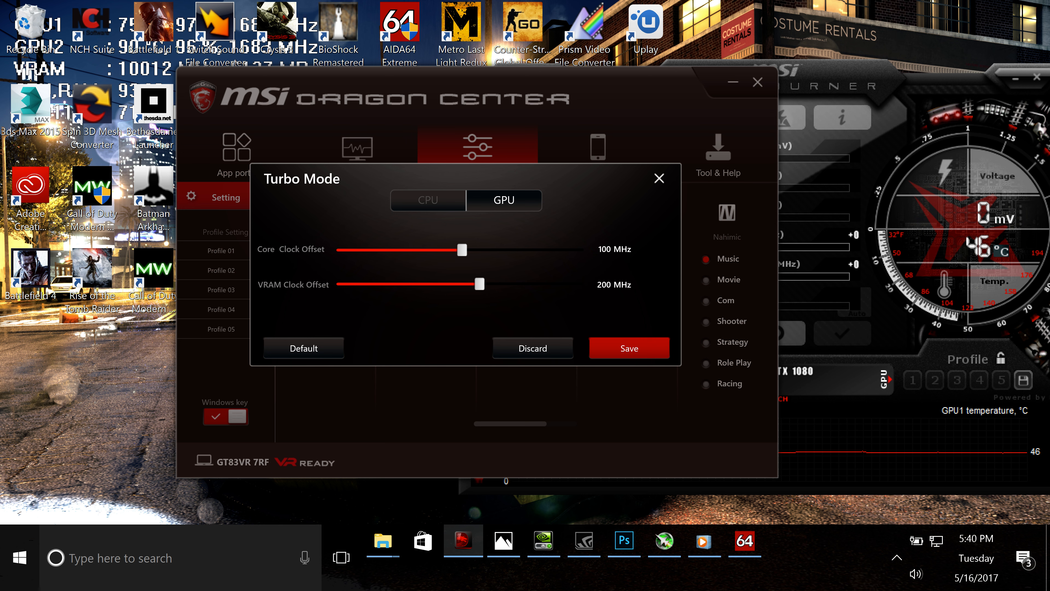
{"action": "key", "text": "alt+Tab"}
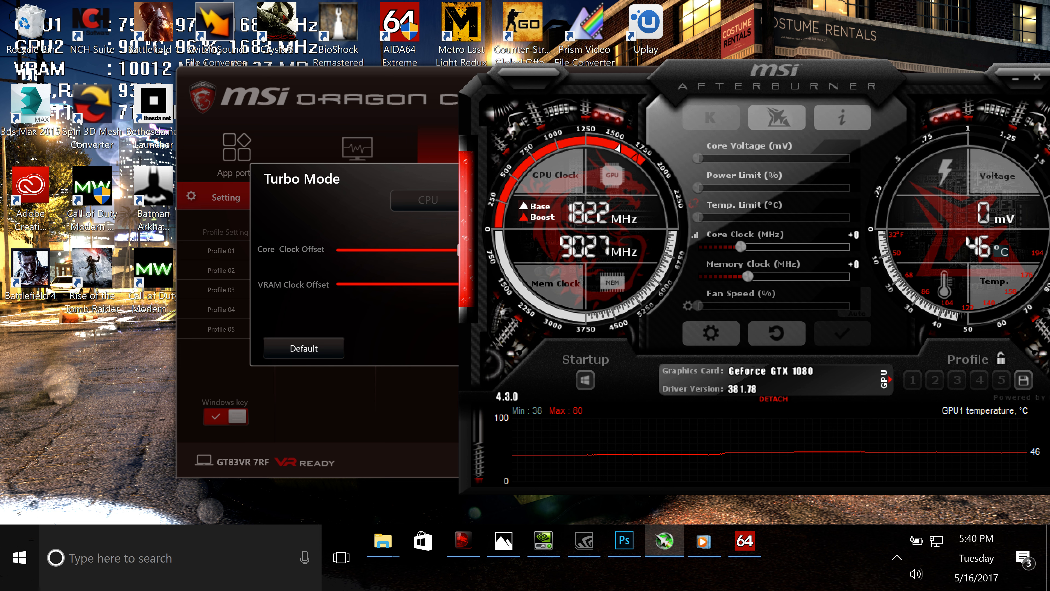
{"action": "key", "text": "alt+Tab"}
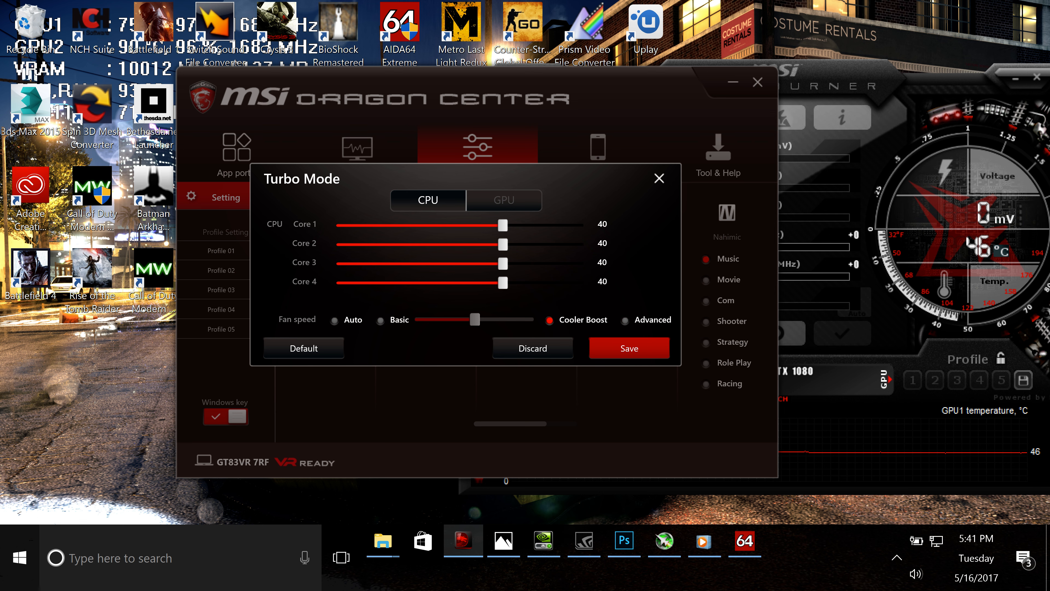
Review the CPU Queen, CPU PhotoWorxx and FPU VP8 benchmark results in AIDA64, and minimize it
{"action": "left_click", "coordinate": [745, 539]}
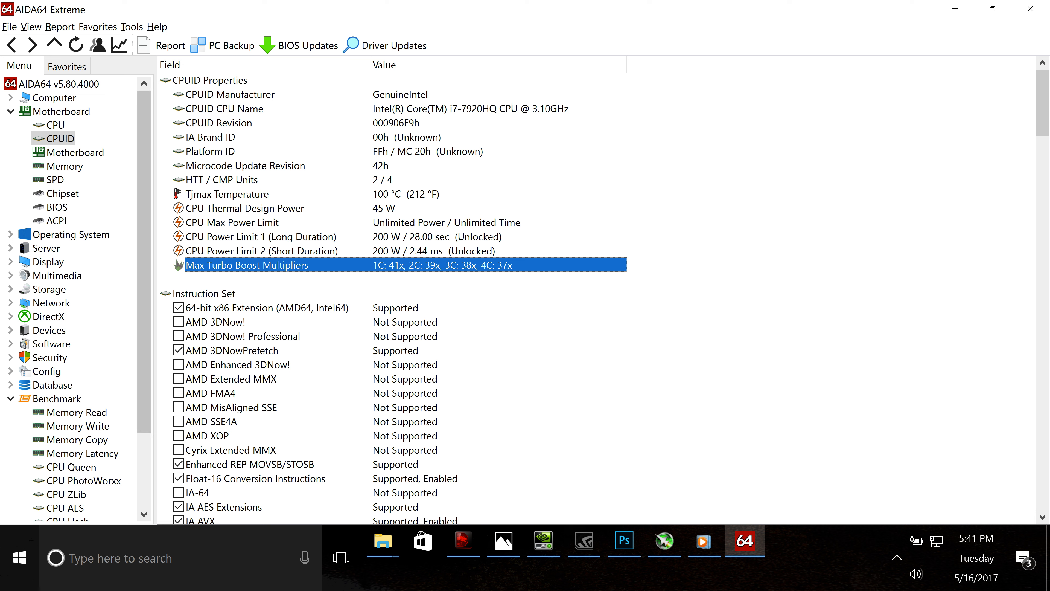
{"action": "left_click", "coordinate": [71, 467]}
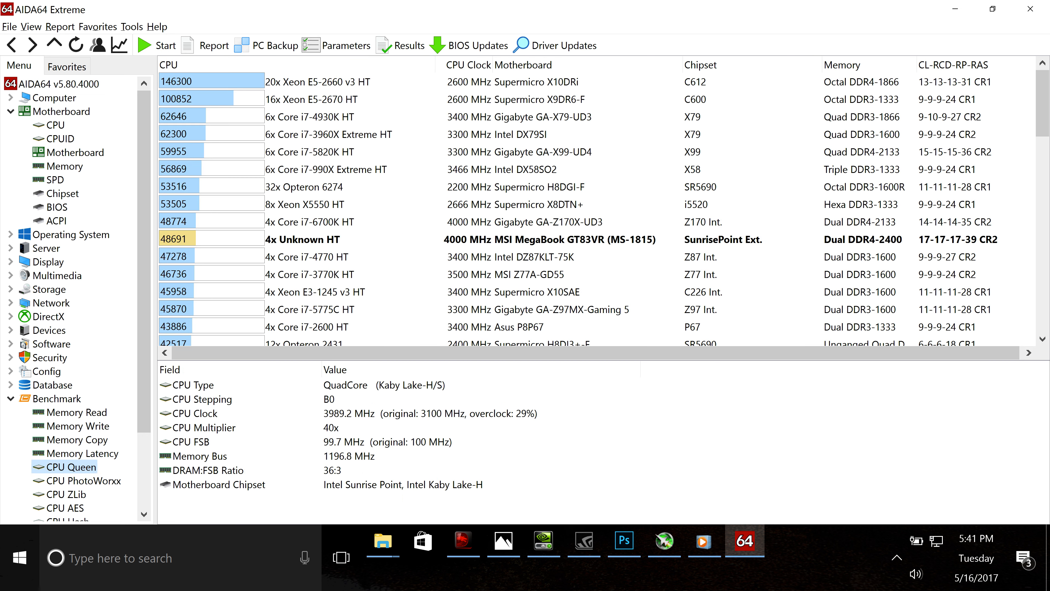
{"action": "scroll", "coordinate": [76, 298], "scroll_direction": "down", "scroll_amount": 1}
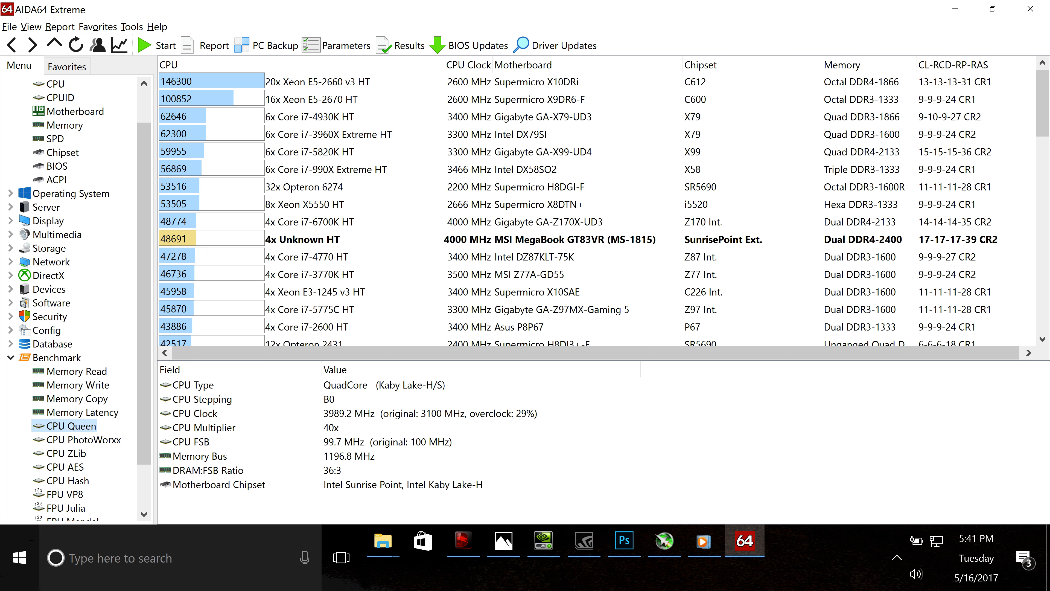
{"action": "left_click", "coordinate": [84, 439]}
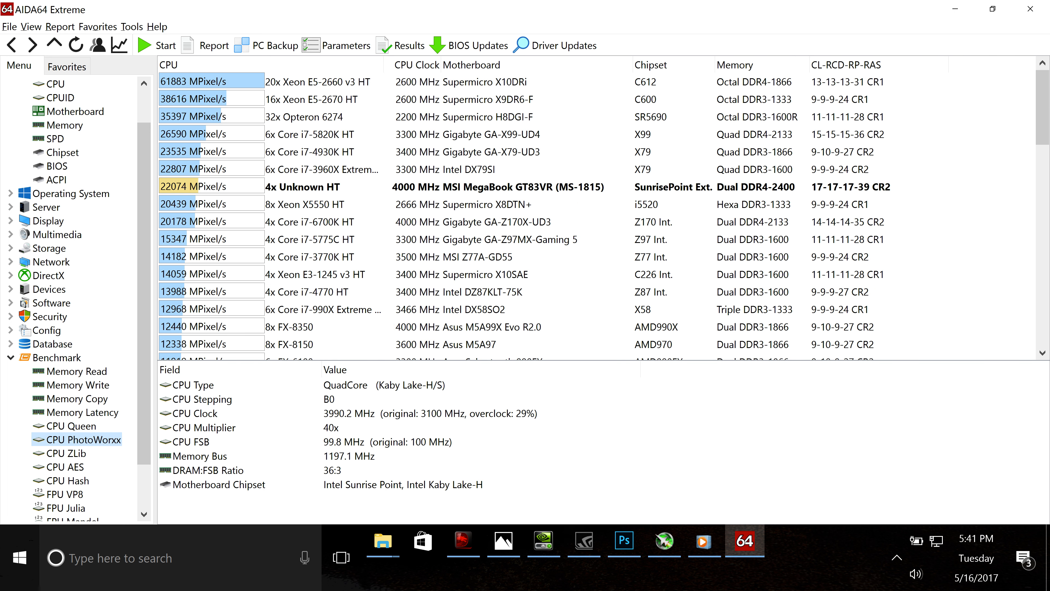
{"action": "left_click", "coordinate": [65, 494]}
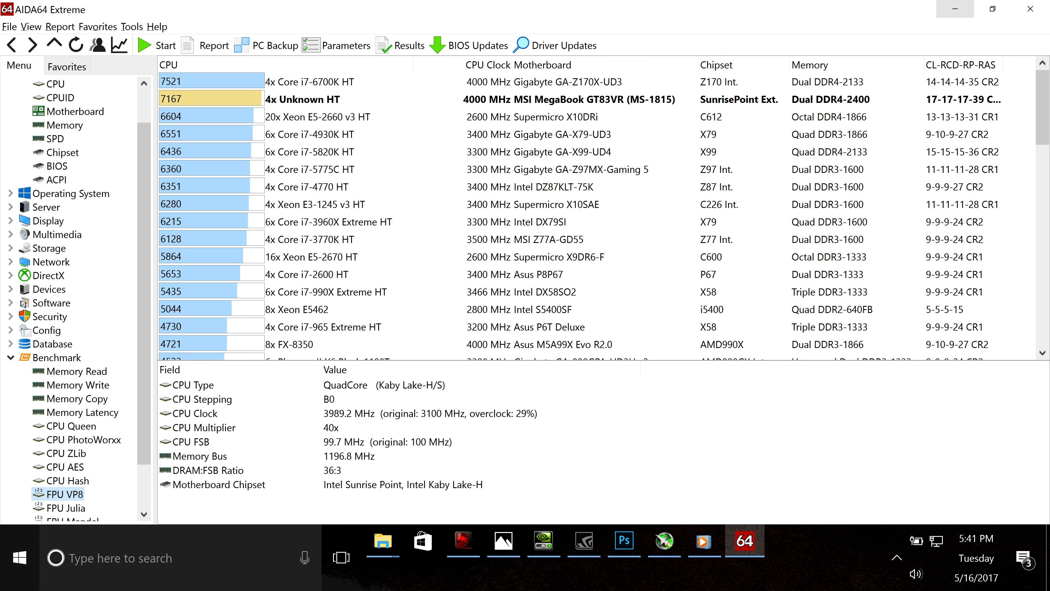
{"action": "left_click", "coordinate": [955, 8]}
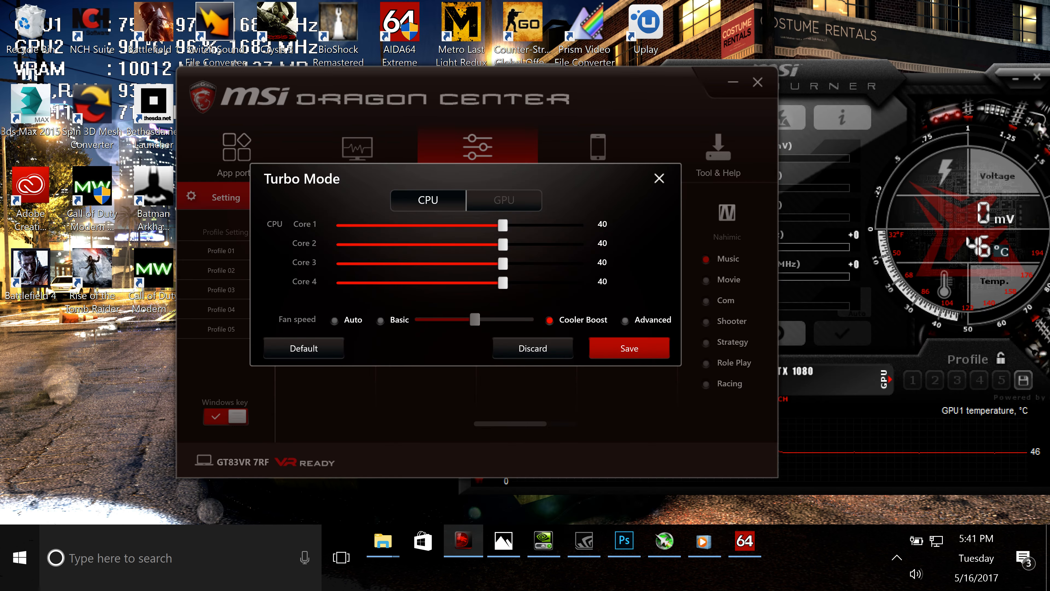
Set the Turbo Mode multipliers of Cores 1 to 4 to 42, 41, 39 and 38, and save them
{"action": "left_click_drag", "start_coordinate": [502, 225], "coordinate": [584, 225]}
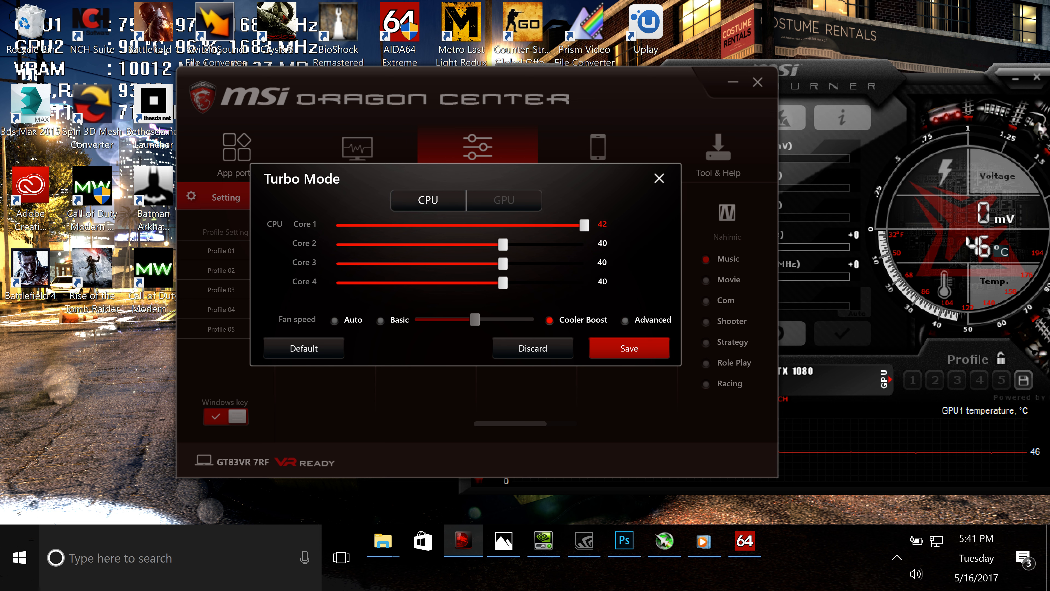
{"action": "left_click_drag", "start_coordinate": [503, 244], "coordinate": [462, 263]}
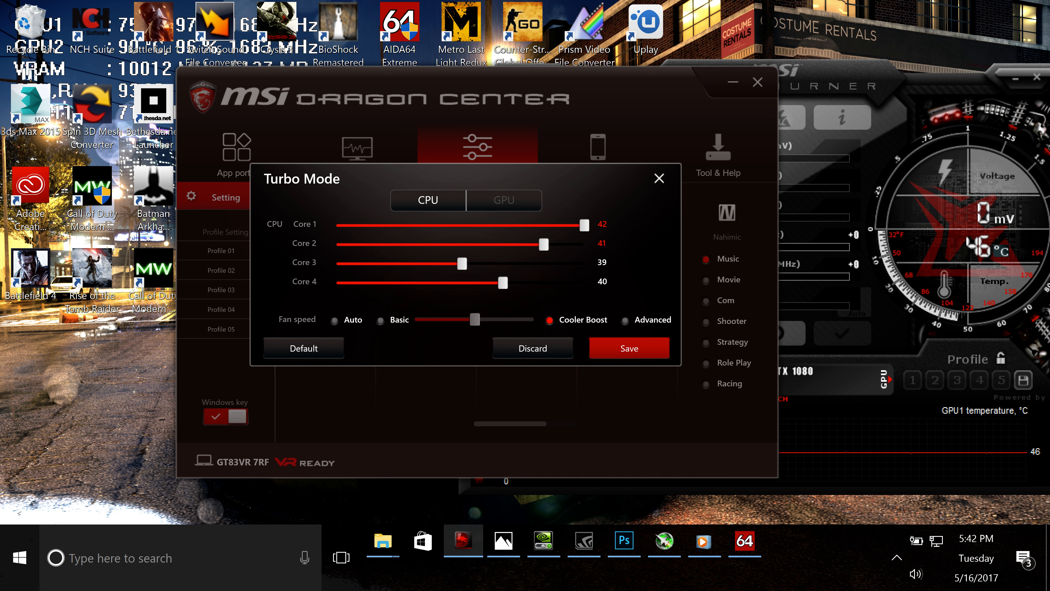
{"action": "left_click_drag", "start_coordinate": [502, 282], "coordinate": [420, 283]}
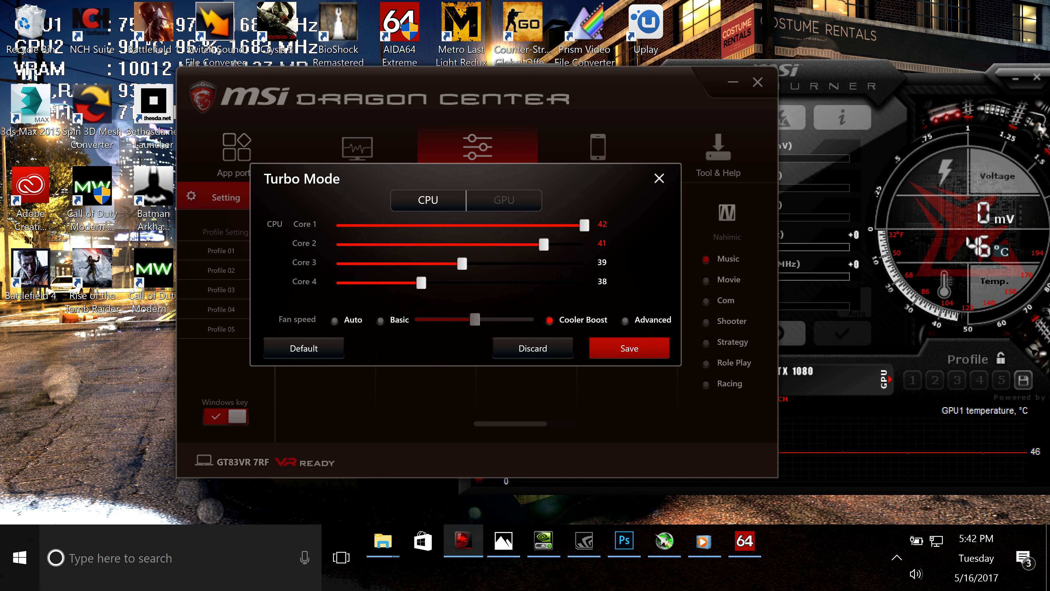
{"action": "left_click", "coordinate": [629, 348]}
{"action": "left_click", "coordinate": [629, 348]}
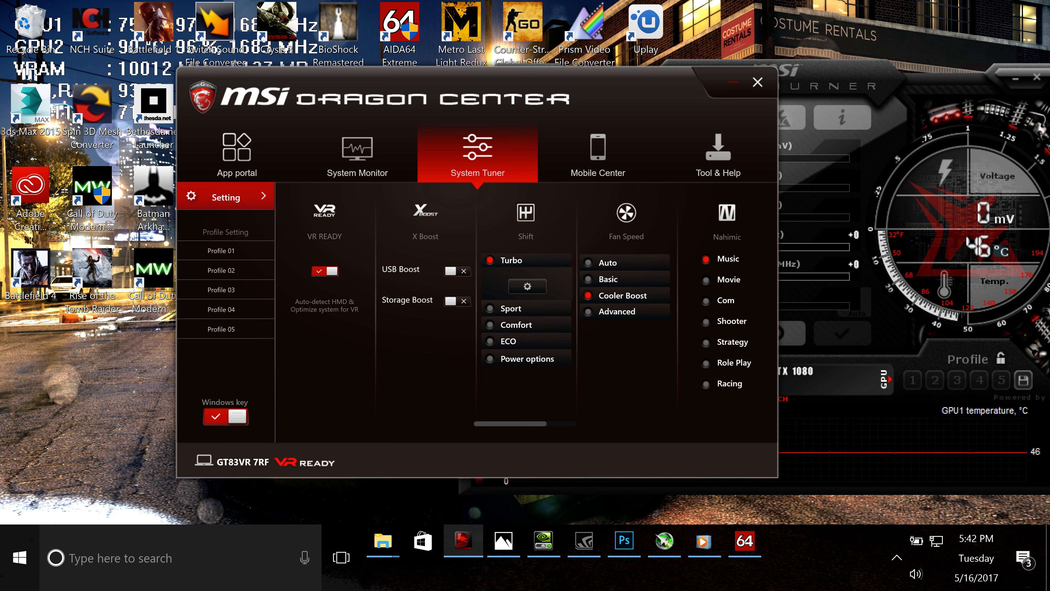
Minimize Dragon Center, rerun the FPU VP8 benchmark in AIDA64 and check the CPU clock and multiplier, then minimize it
{"action": "left_click", "coordinate": [733, 82]}
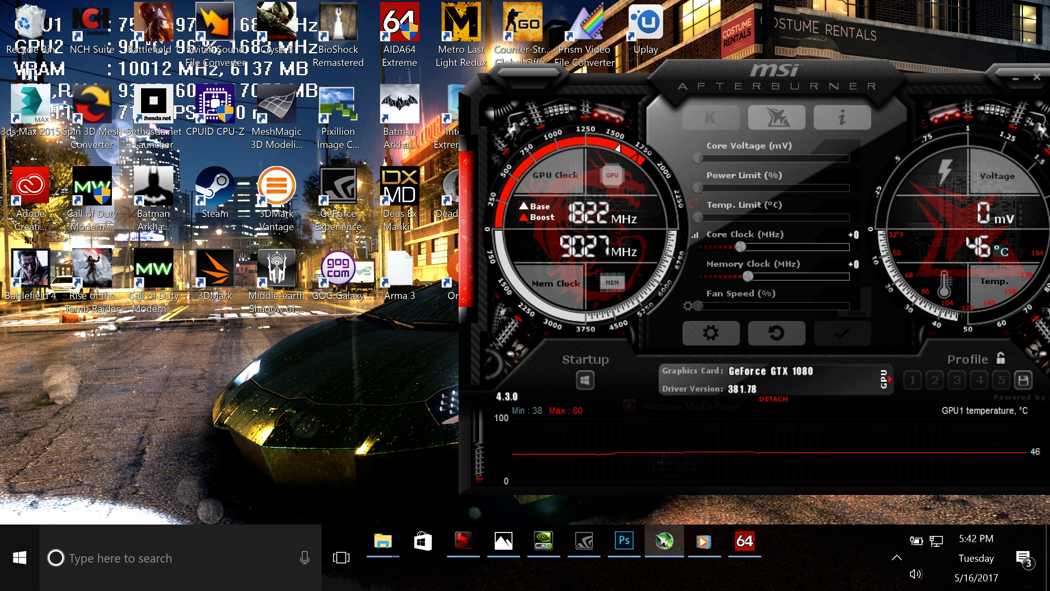
{"action": "left_click", "coordinate": [745, 540]}
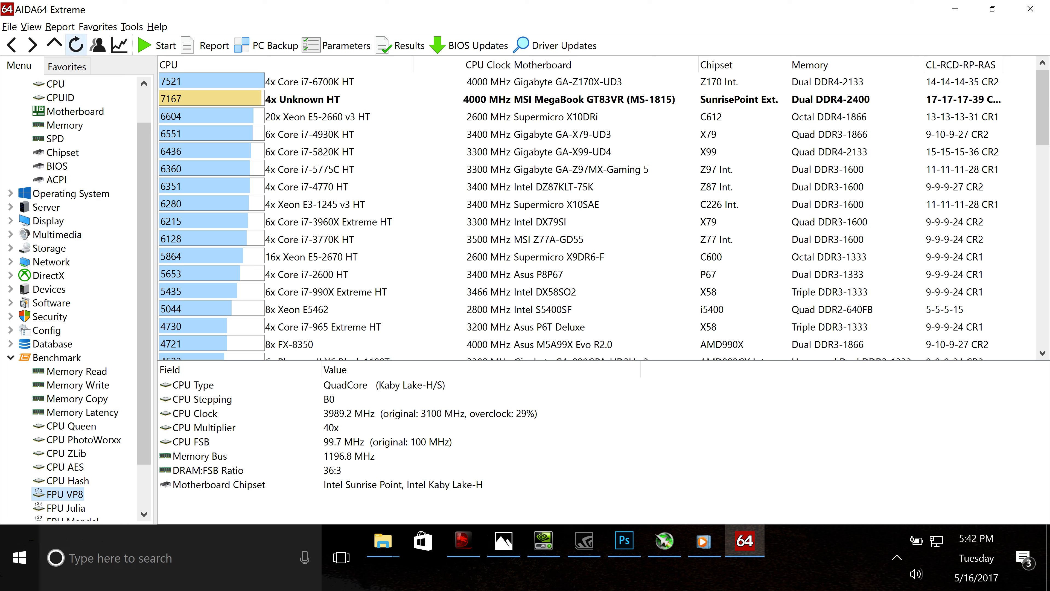
{"action": "left_click", "coordinate": [76, 45]}
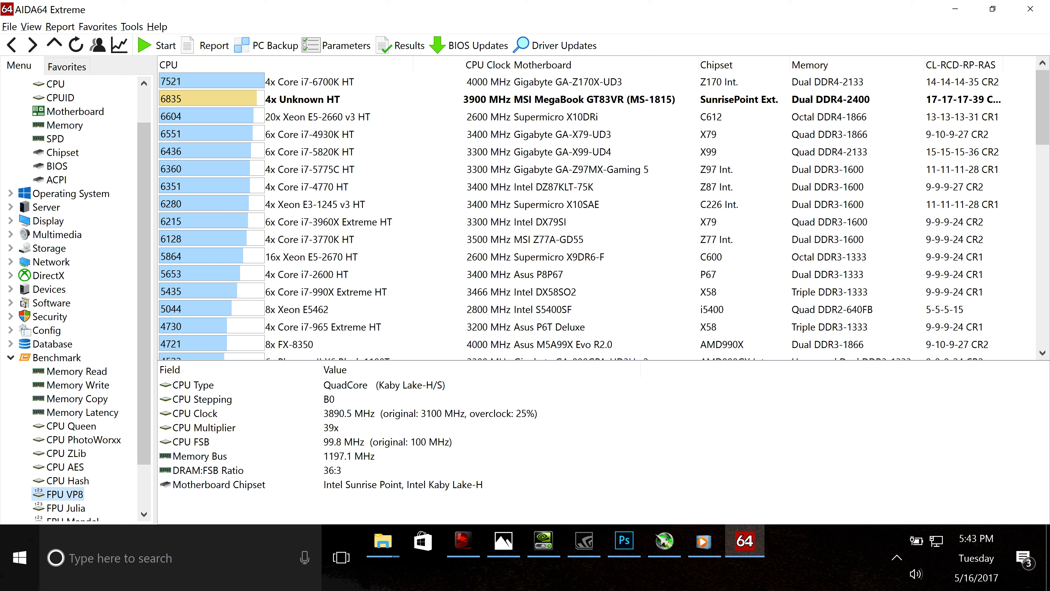
{"action": "left_click", "coordinate": [955, 9]}
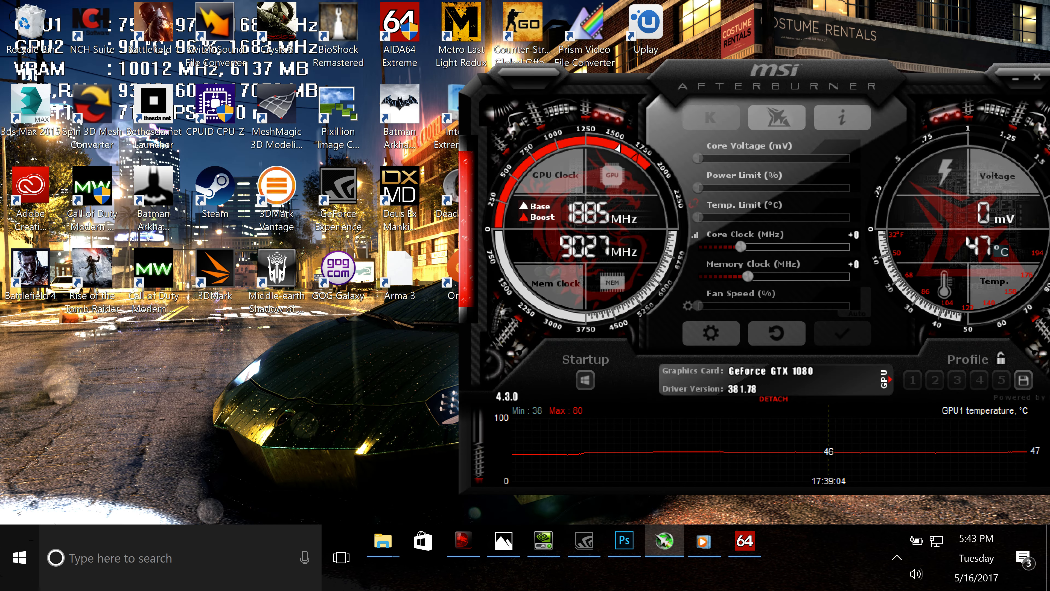
Switch to Dragon Center, set Core 1's Turbo Mode multiplier to 41, and save and confirm the overclock
{"action": "key", "text": "alt+Tab"}
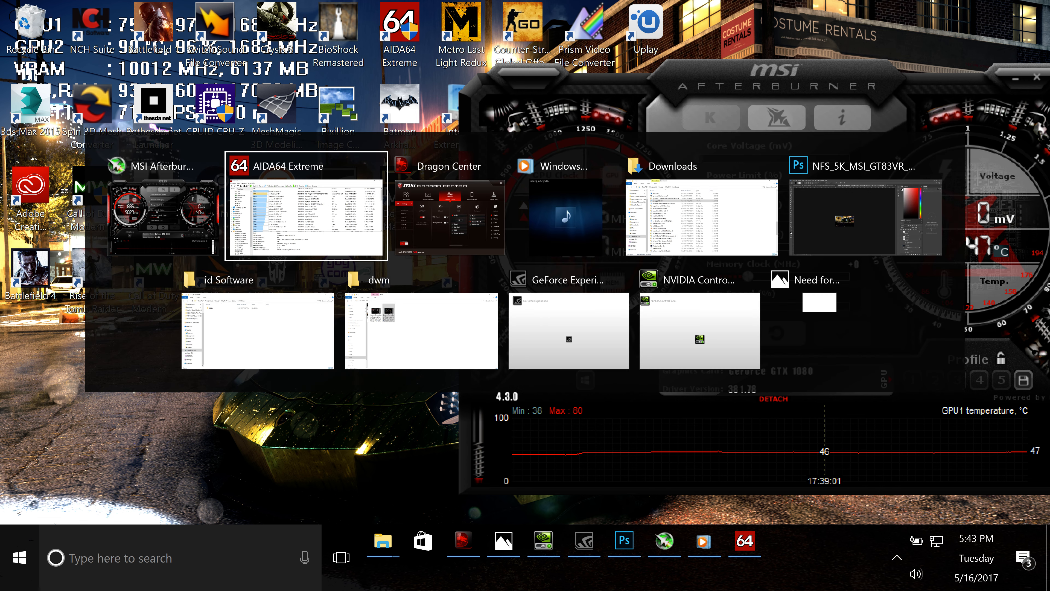
{"action": "key", "text": "alt+Tab"}
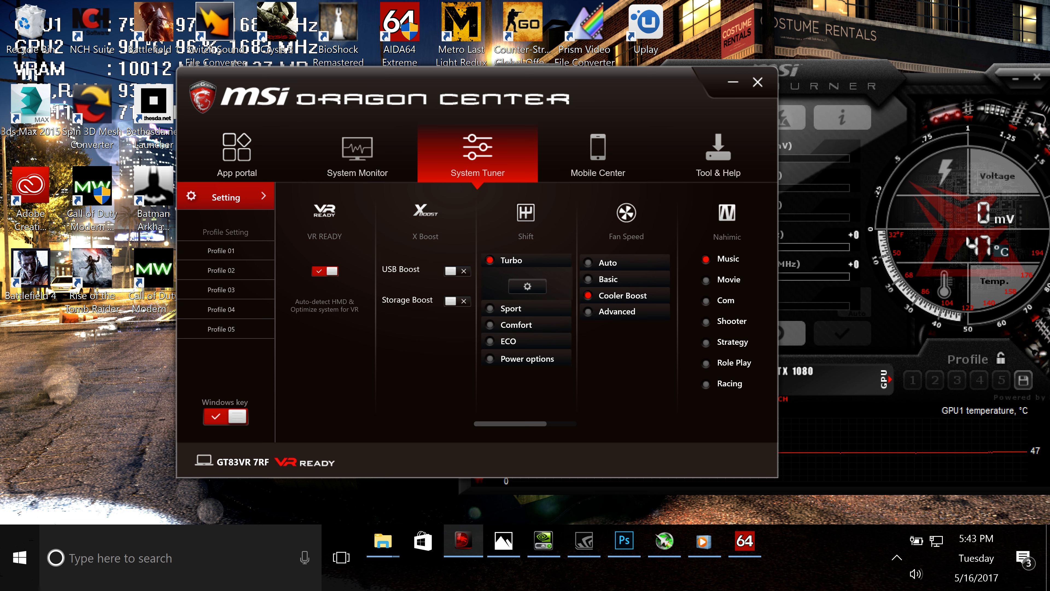
{"action": "left_click", "coordinate": [528, 286]}
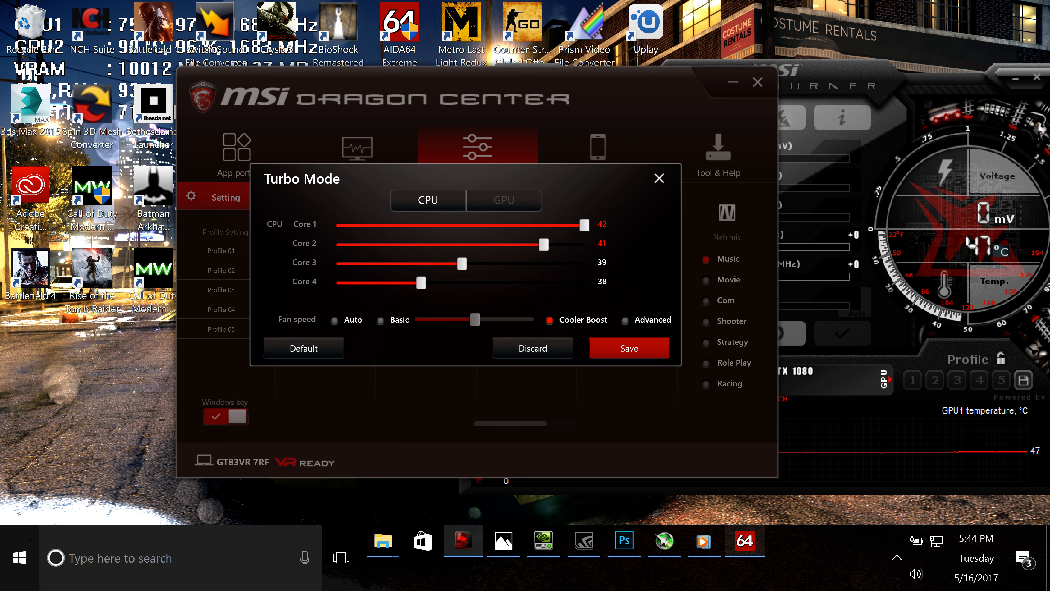
{"action": "left_click", "coordinate": [745, 540]}
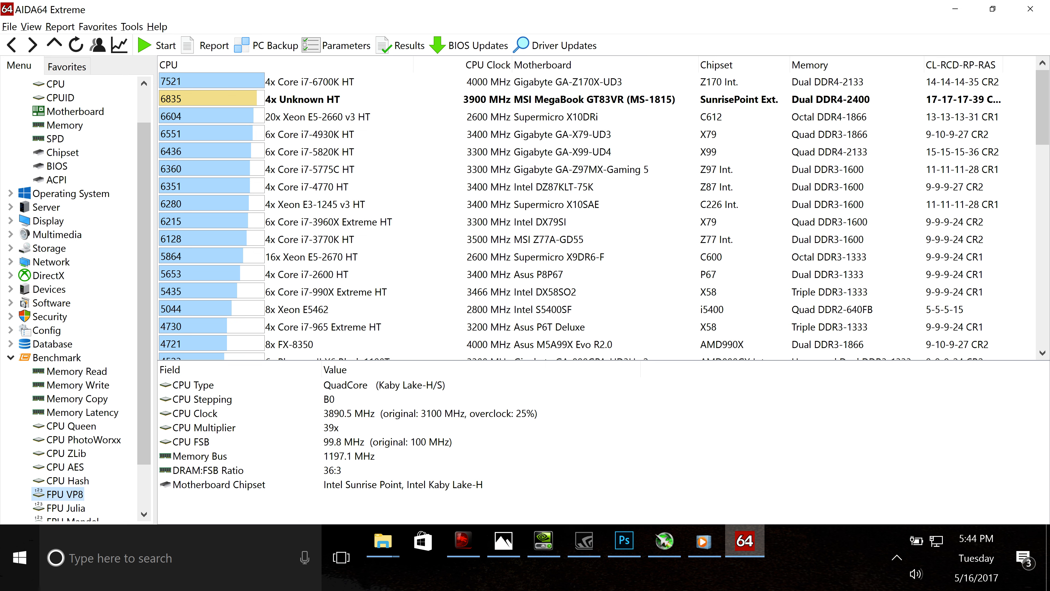
{"action": "left_click", "coordinate": [954, 9]}
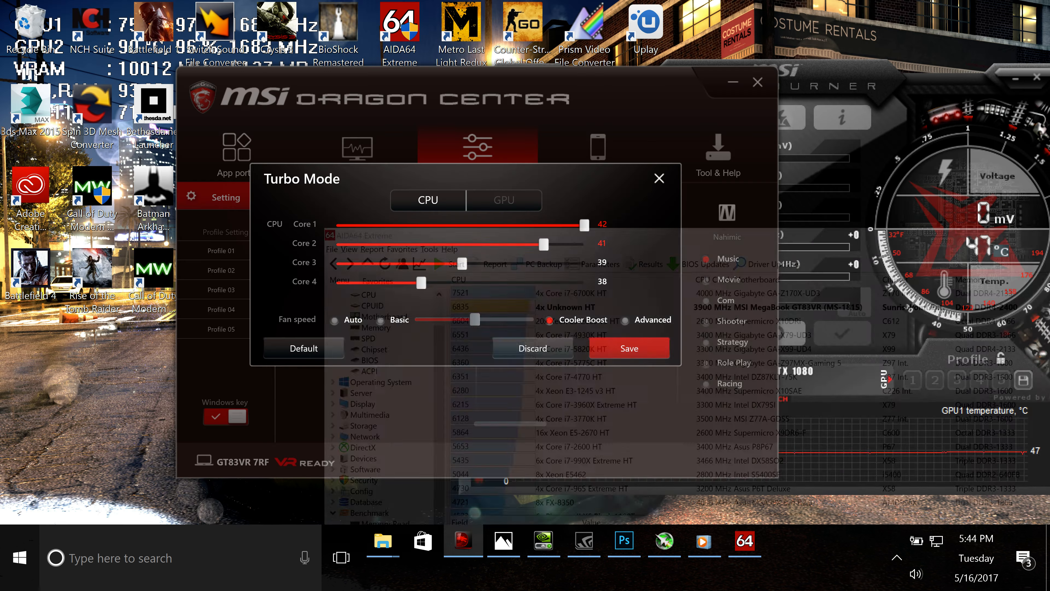
{"action": "left_click_drag", "start_coordinate": [584, 225], "coordinate": [543, 225]}
{"action": "left_click", "coordinate": [629, 348]}
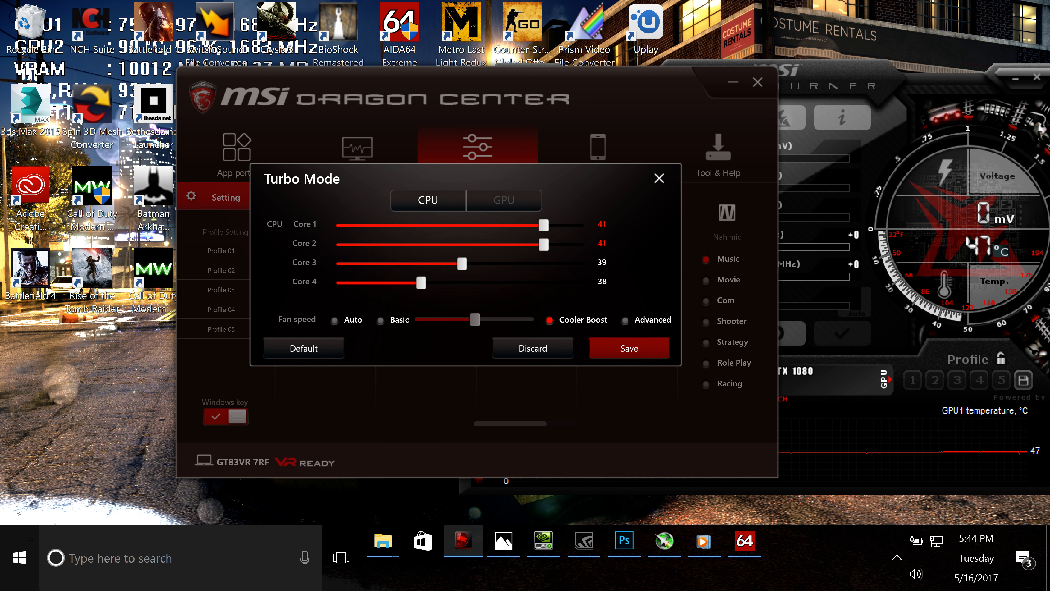
{"action": "left_click", "coordinate": [629, 348]}
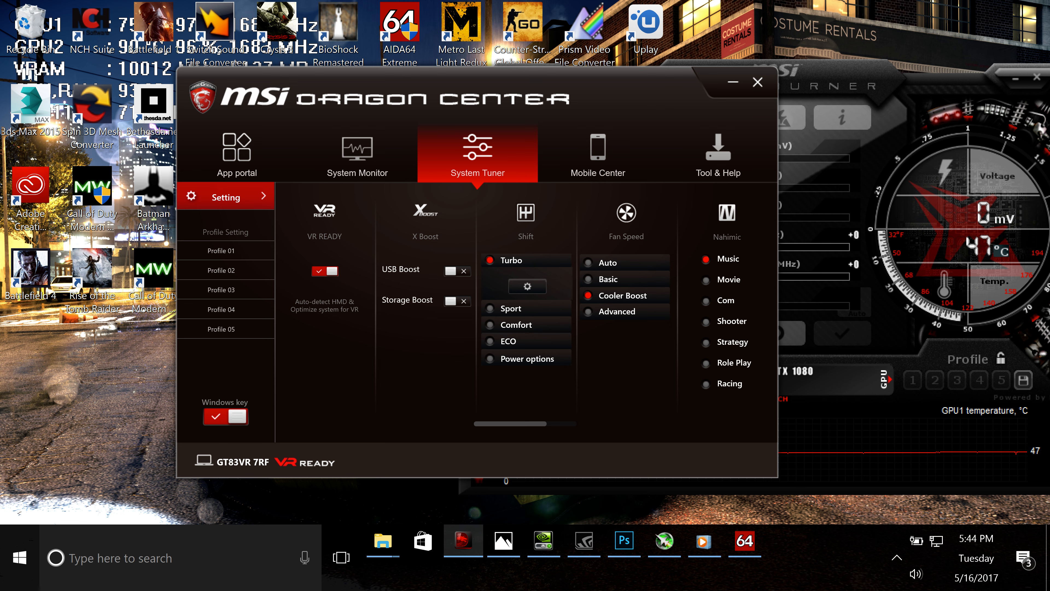
Run the FPU VP8 benchmark again in AIDA64 with the saved multipliers, and minimize it
{"action": "left_click", "coordinate": [744, 541]}
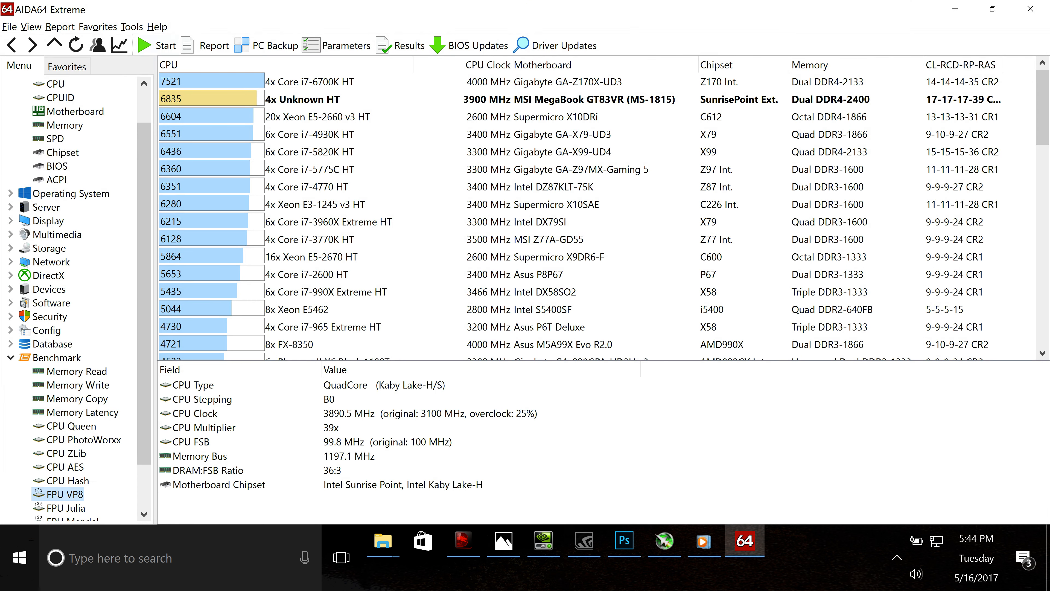
{"action": "left_click", "coordinate": [76, 45]}
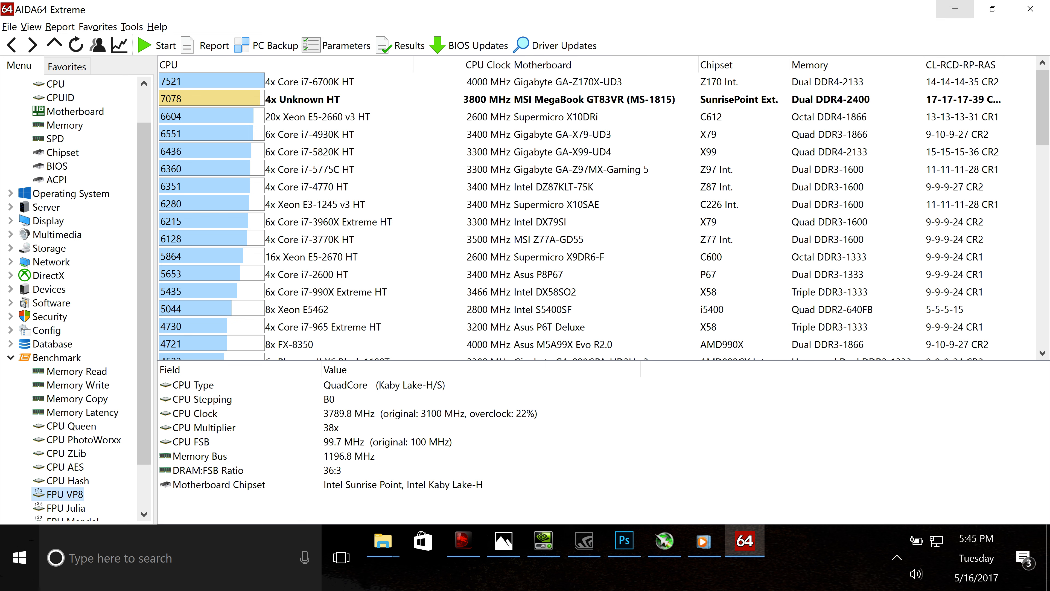
{"action": "left_click", "coordinate": [955, 8]}
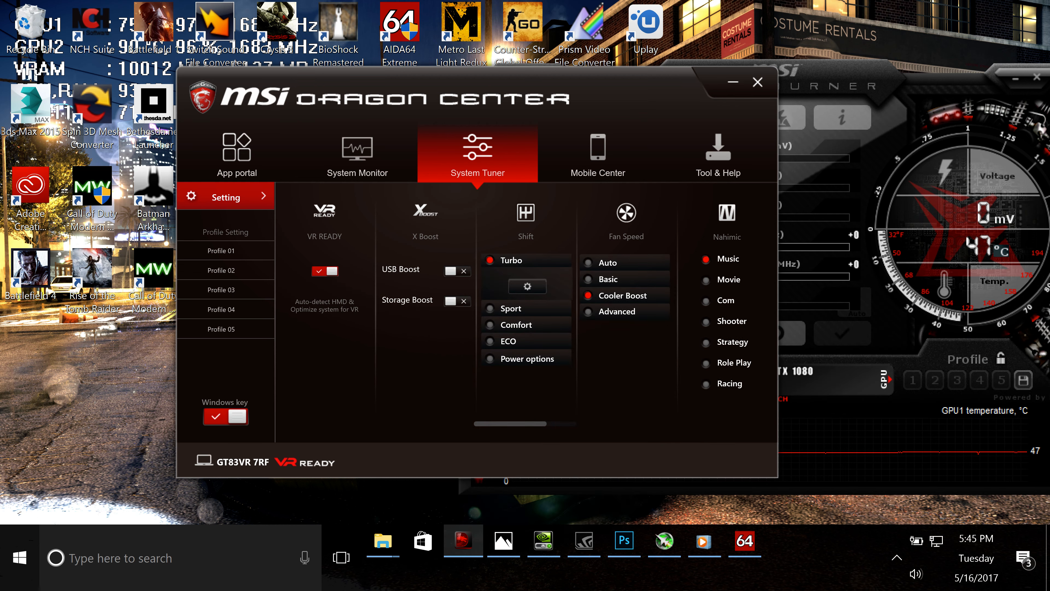
Set the Turbo Mode multipliers of Cores 3 and 4 to 40, and save and confirm them
{"action": "left_click", "coordinate": [527, 287]}
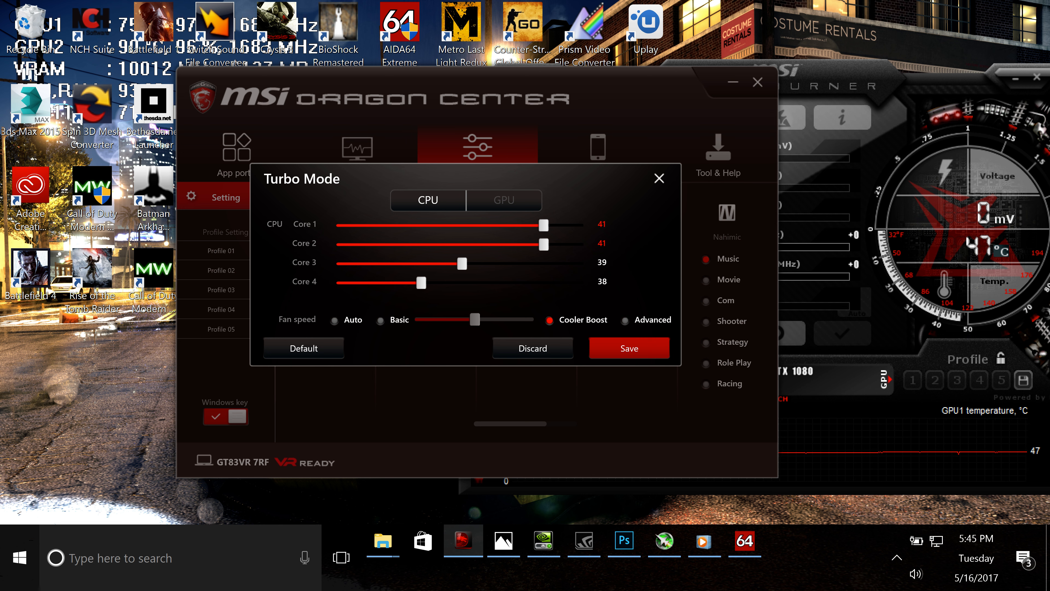
{"action": "left_click_drag", "start_coordinate": [462, 263], "coordinate": [503, 264]}
{"action": "left_click_drag", "start_coordinate": [420, 283], "coordinate": [503, 282]}
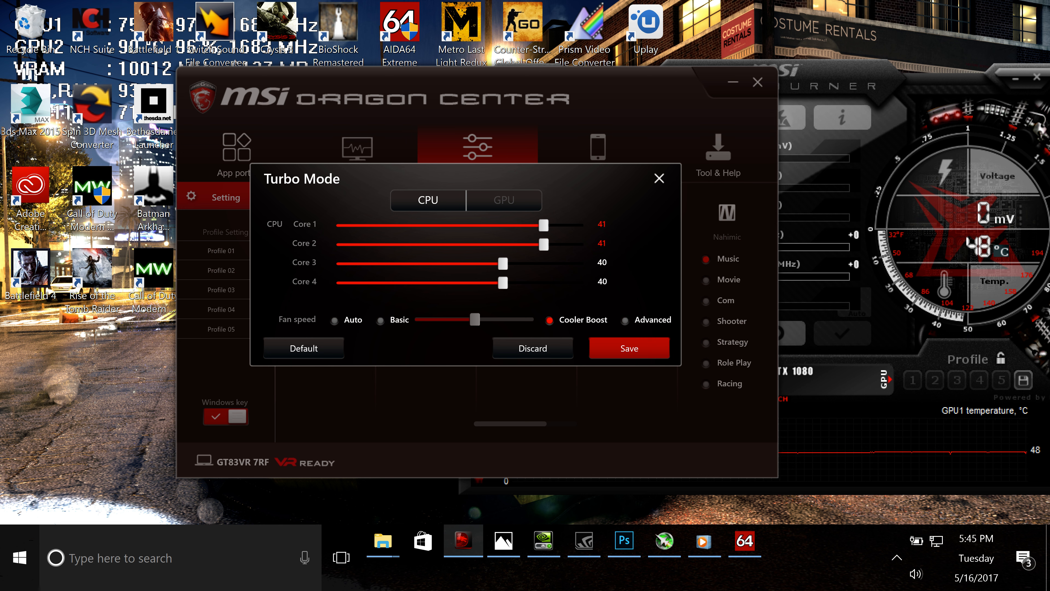
{"action": "left_click", "coordinate": [629, 348]}
{"action": "left_click", "coordinate": [630, 349]}
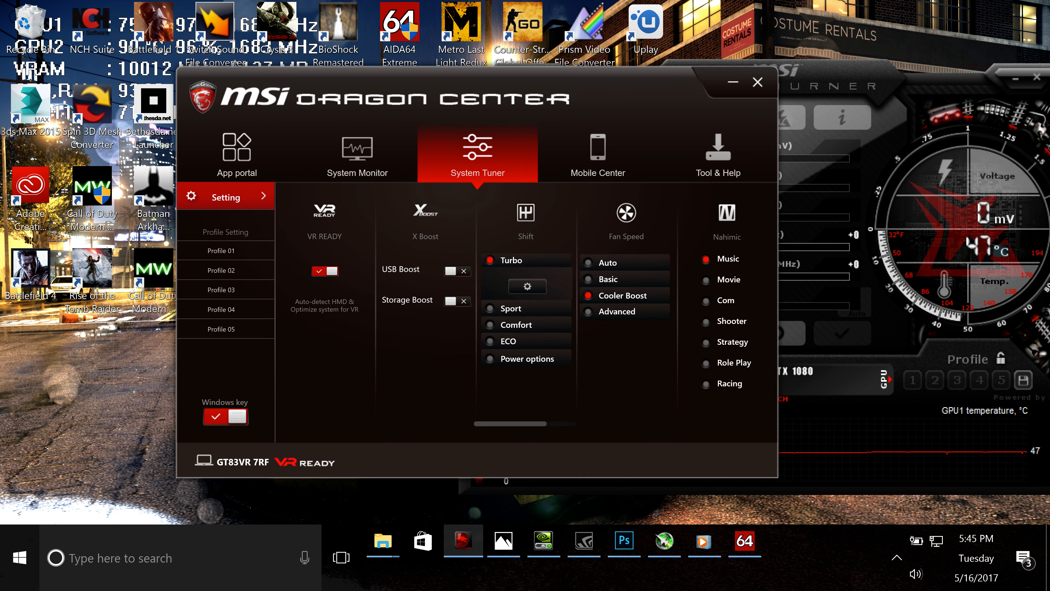
Rerun the FPU VP8 benchmark in AIDA64, examine the laptop's result, and minimize the window
{"action": "left_click", "coordinate": [744, 540]}
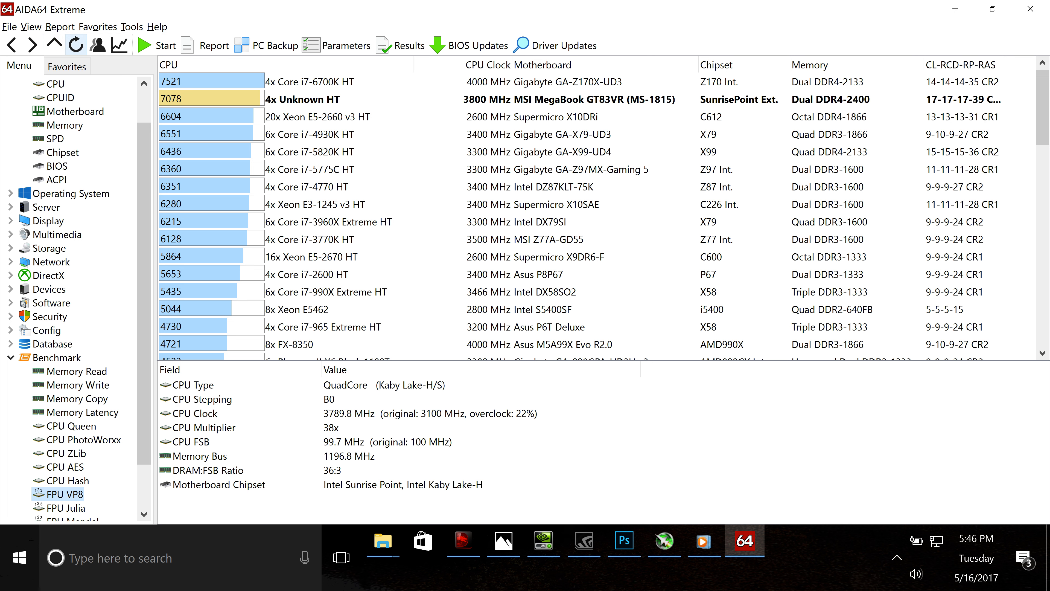
{"action": "left_click", "coordinate": [76, 44]}
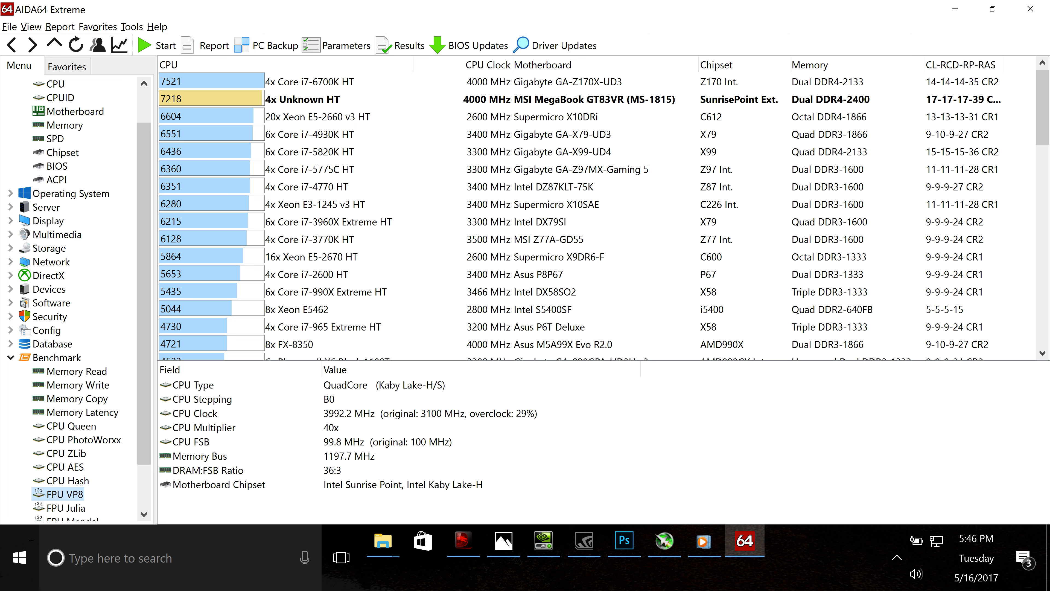
{"action": "left_click", "coordinate": [303, 99]}
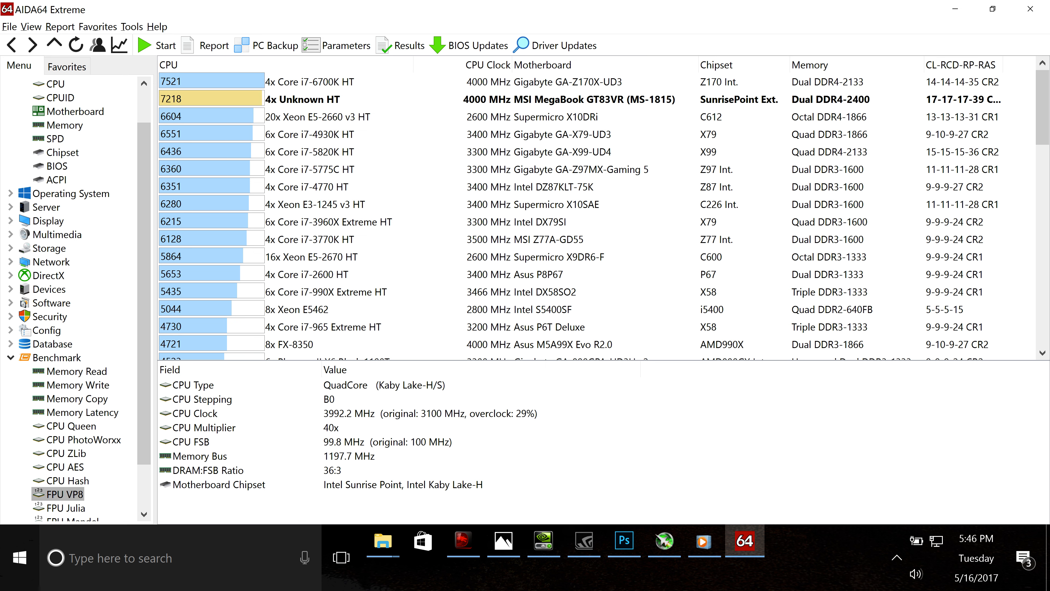
{"action": "left_click", "coordinate": [955, 9]}
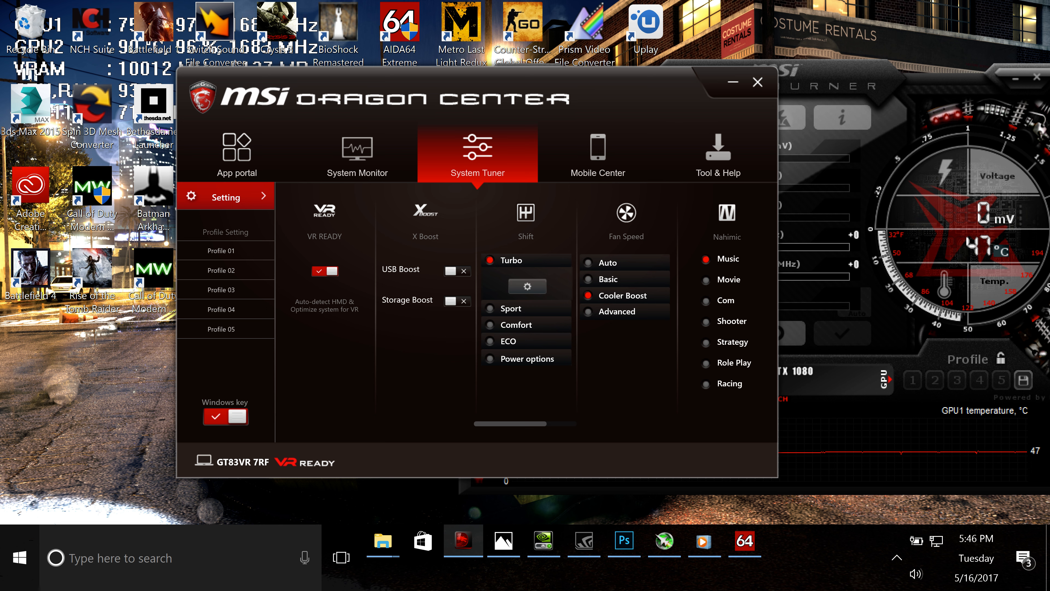
Reopen the Turbo Mode CPU settings, save the multipliers 41, 41, 40 and 40, and confirm the overclock
{"action": "left_click", "coordinate": [527, 285]}
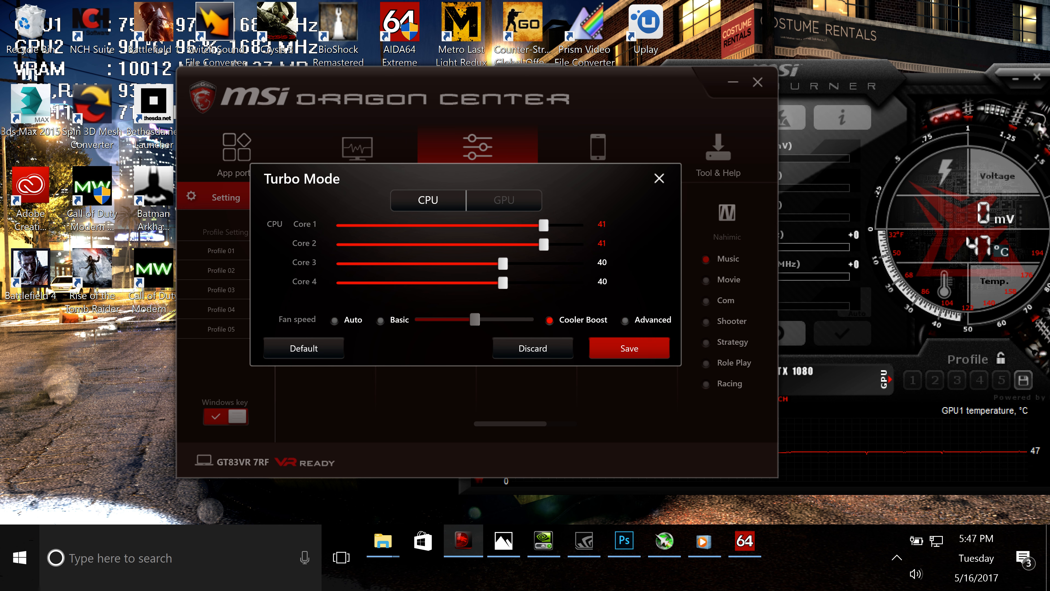
{"action": "left_click", "coordinate": [629, 348]}
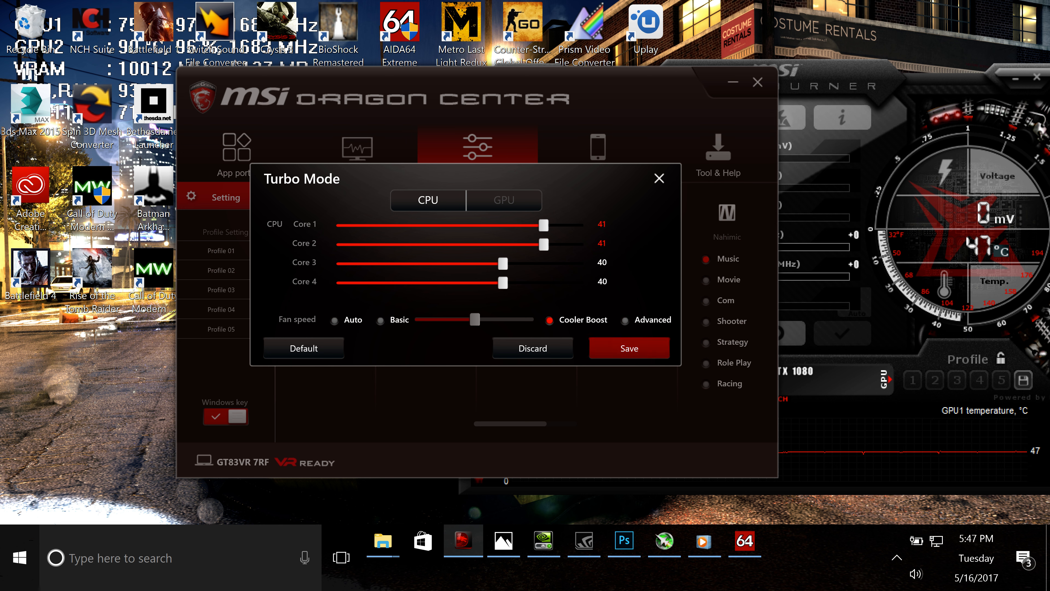
{"action": "left_click", "coordinate": [629, 348]}
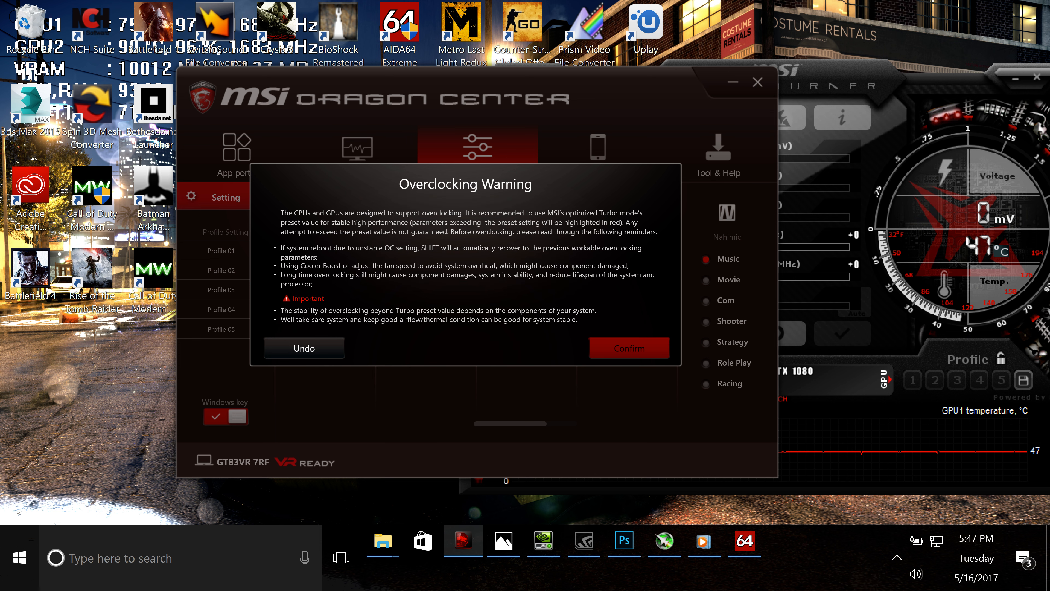
{"action": "left_click", "coordinate": [629, 348]}
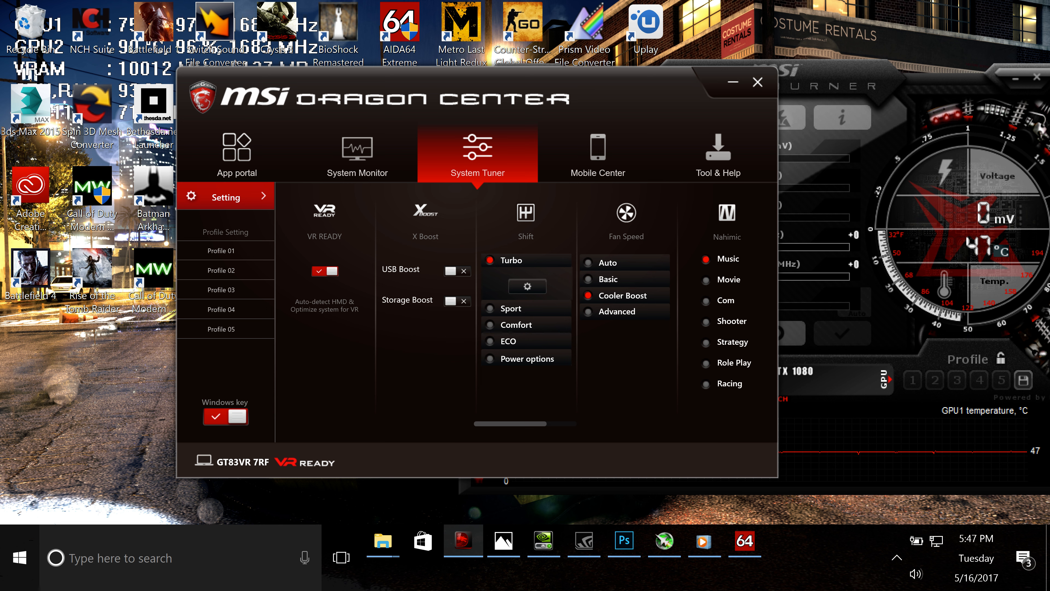
Minimize Dragon Center and review the FPU VP8 result and CPU clock in AIDA64, then minimize it
{"action": "left_click", "coordinate": [733, 82]}
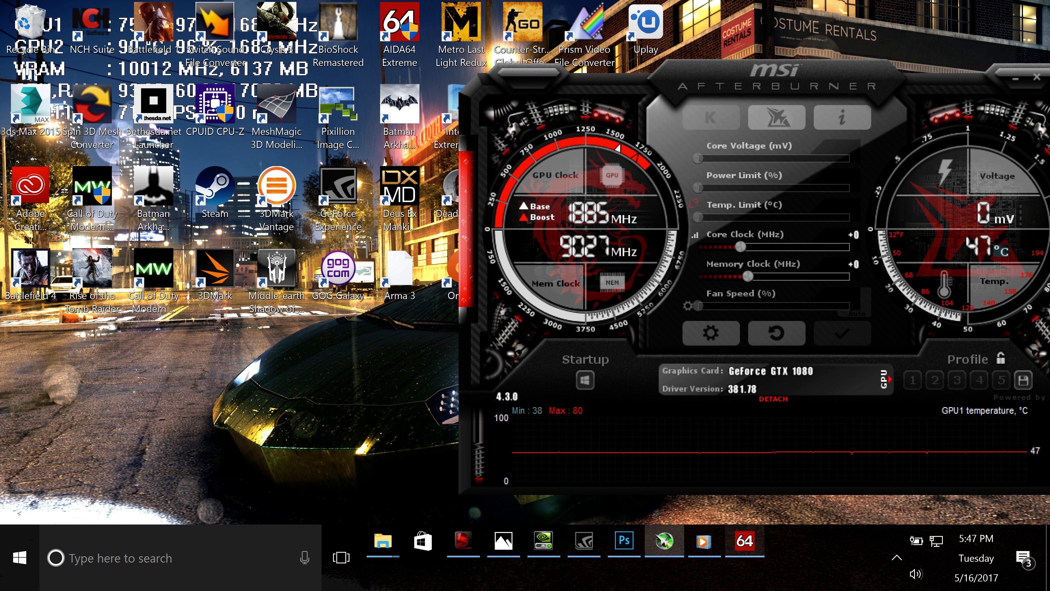
{"action": "left_click", "coordinate": [744, 540]}
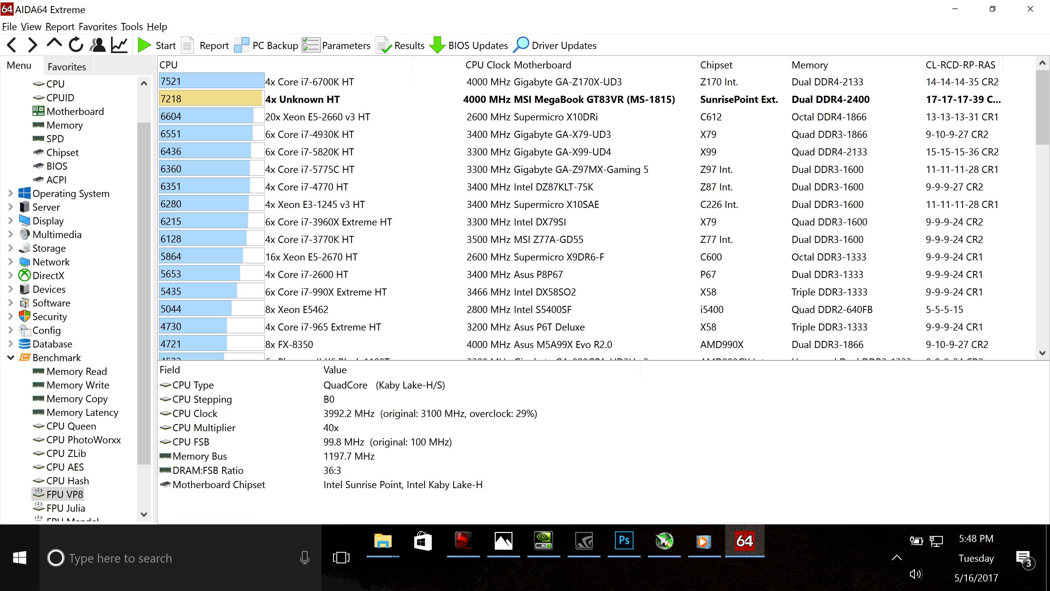
{"action": "left_click", "coordinate": [955, 9]}
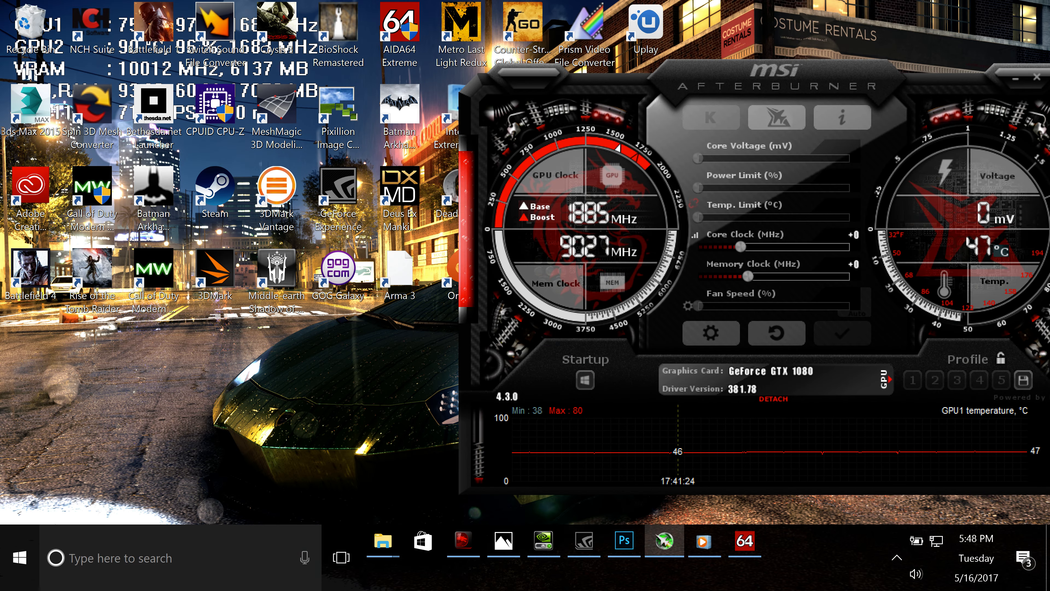
Switch to Dragon Center, set the Turbo Mode multipliers of Cores 1 and 2 to 40, and save and confirm them
{"action": "key", "text": "alt+Tab"}
{"action": "key", "text": "Tab"}
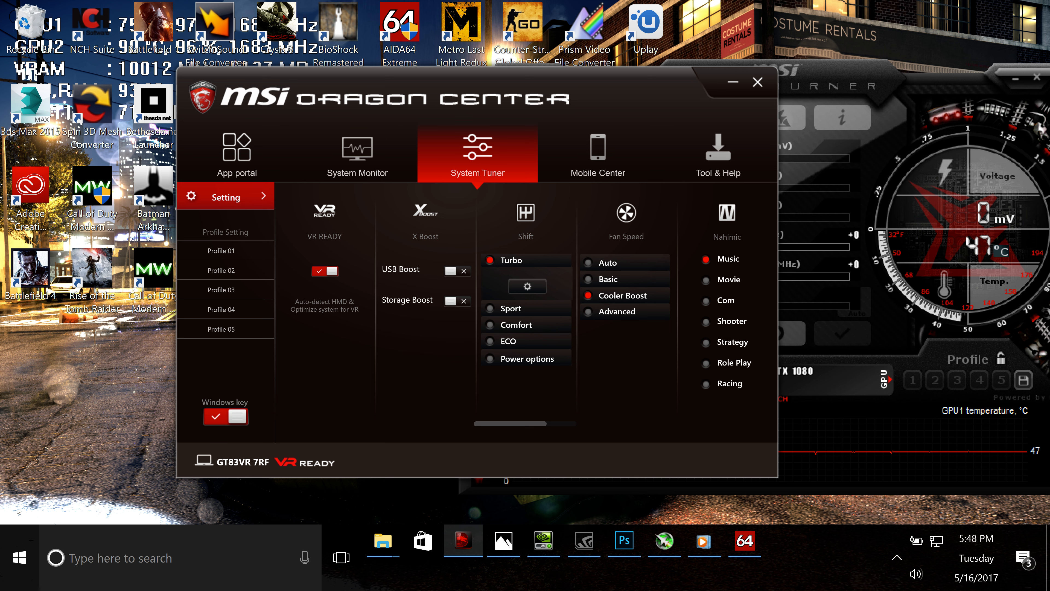
{"action": "left_click", "coordinate": [527, 287]}
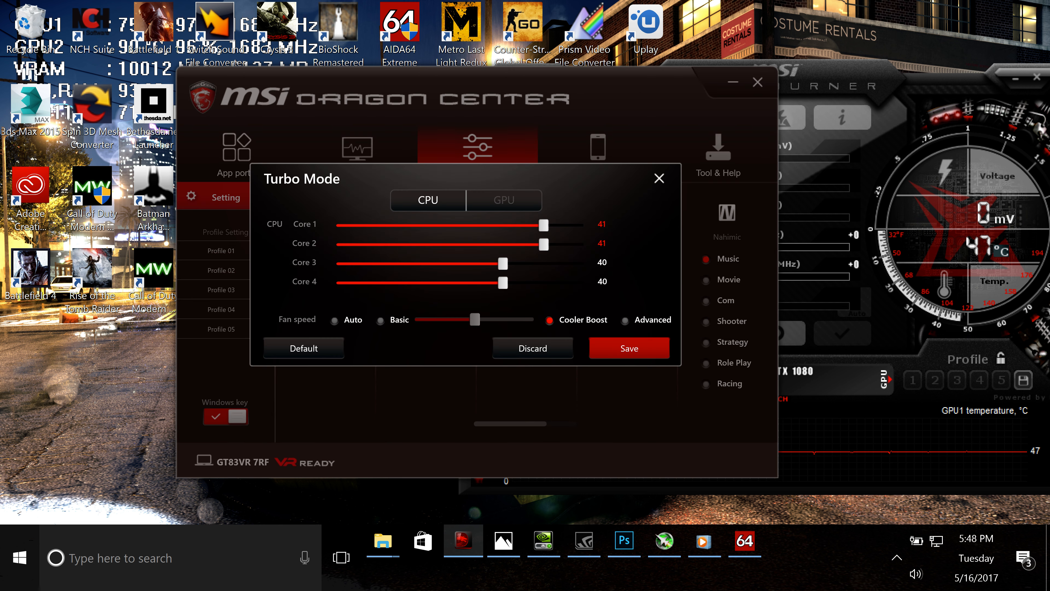
{"action": "left_click_drag", "start_coordinate": [544, 225], "coordinate": [502, 244]}
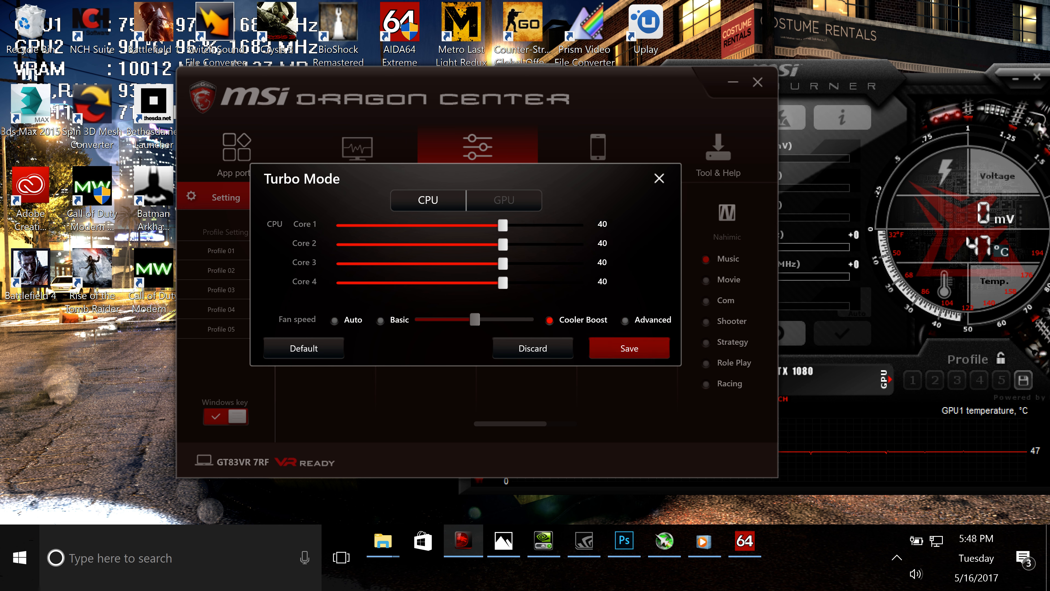
{"action": "left_click", "coordinate": [629, 349]}
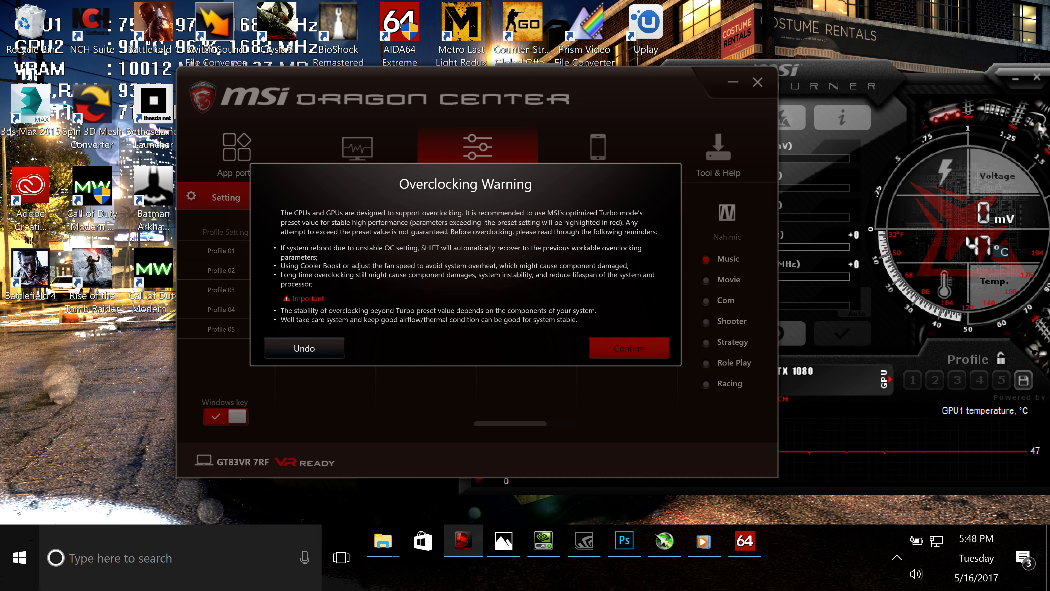
{"action": "left_click", "coordinate": [630, 348]}
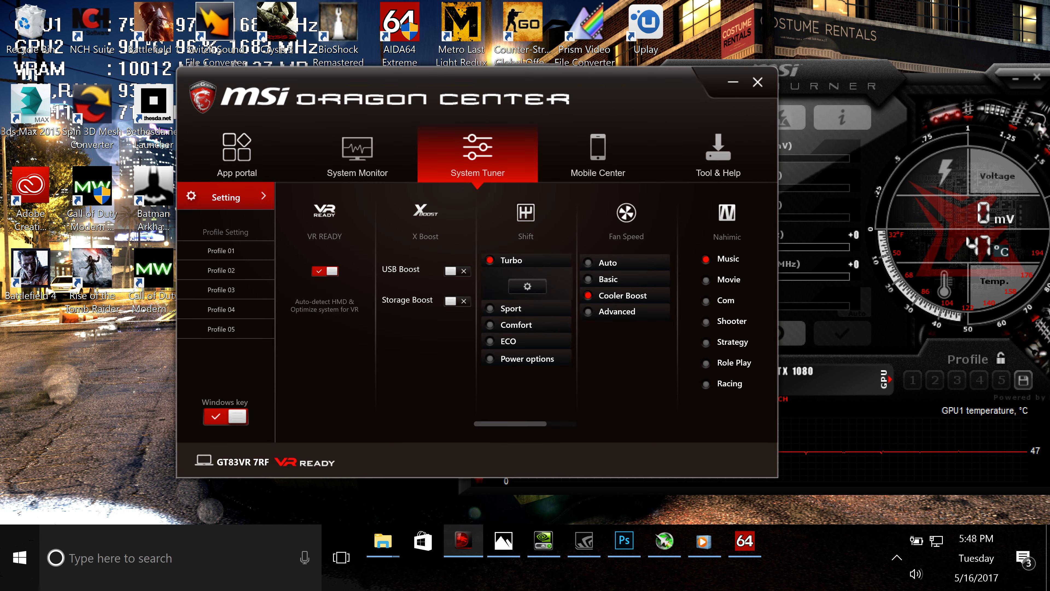
Minimize Dragon Center and raise the memory clock offset in MSI Afterburner to about +392 MHz
{"action": "left_click", "coordinate": [733, 81]}
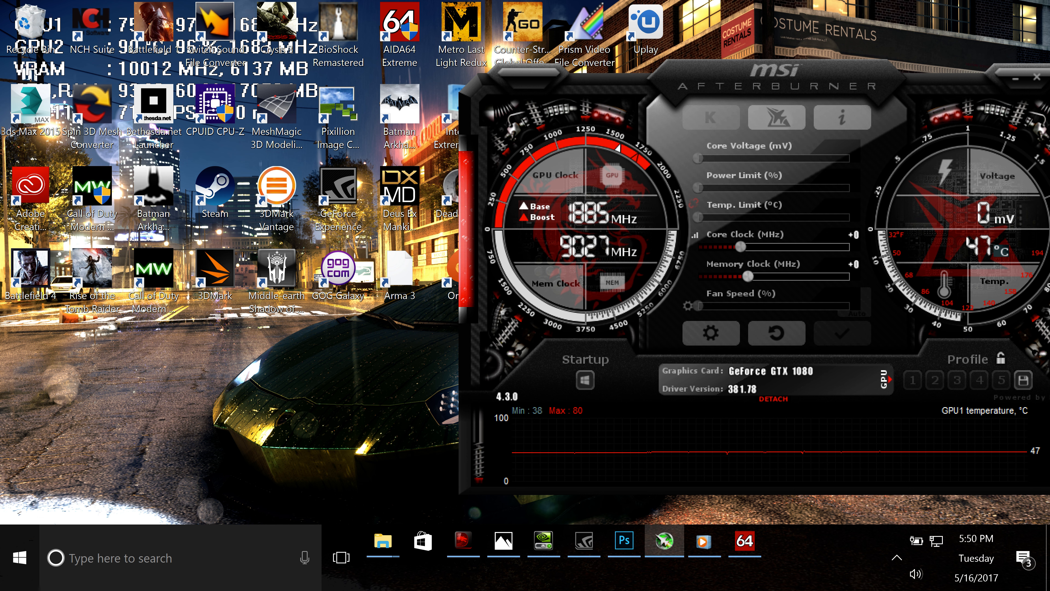
{"action": "mouse_move", "coordinate": [747, 277]}
{"action": "left_click_drag", "start_coordinate": [747, 276], "coordinate": [780, 276]}
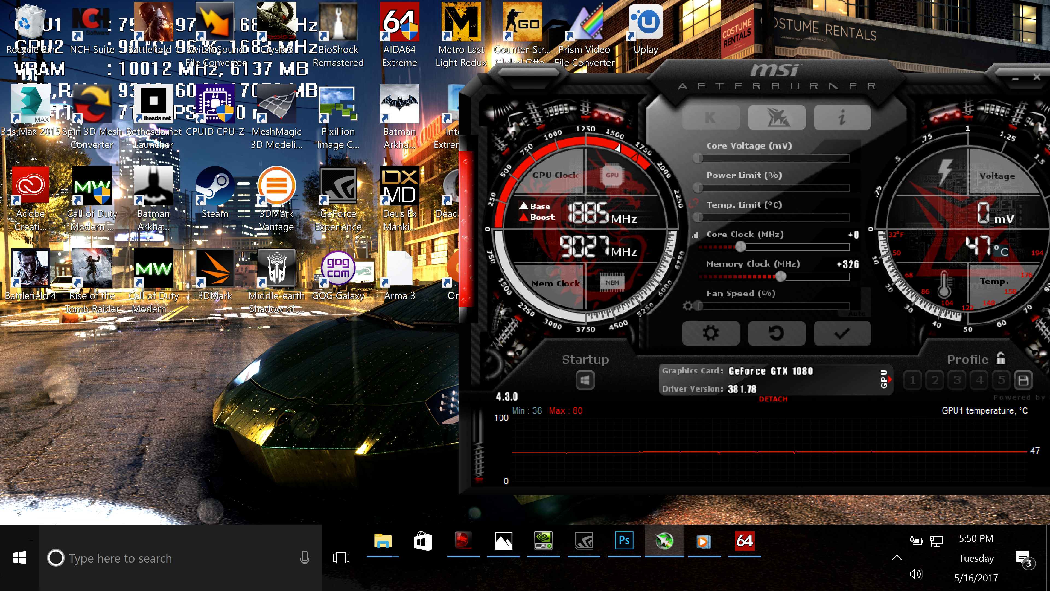
{"action": "left_click_drag", "start_coordinate": [780, 276], "coordinate": [781, 276]}
{"action": "left_click_drag", "start_coordinate": [781, 276], "coordinate": [796, 276]}
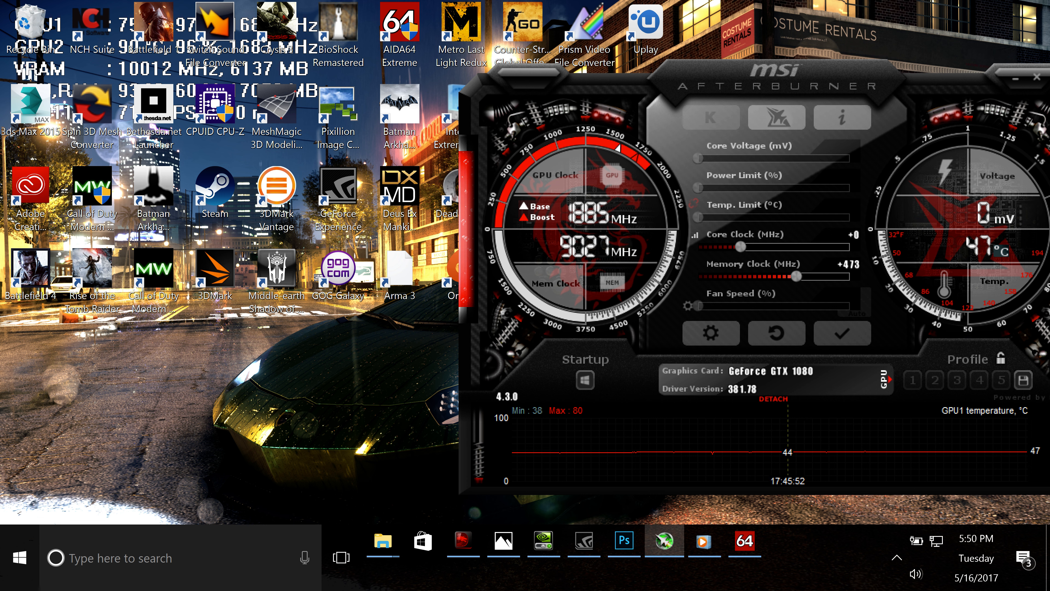
{"action": "left_click_drag", "start_coordinate": [796, 275], "coordinate": [788, 276]}
{"action": "key", "text": "Right"}
{"action": "left_click_drag", "start_coordinate": [777, 78], "coordinate": [776, 78]}
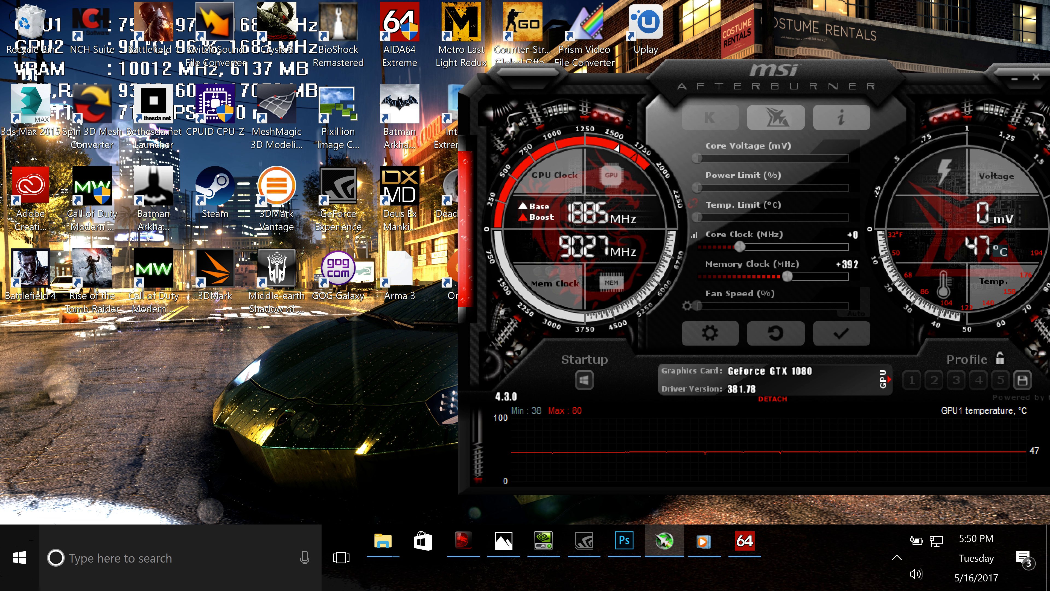
Set and apply a memory clock offset of +400 MHz, and raise the value to +430 MHz
{"action": "left_click", "coordinate": [847, 264]}
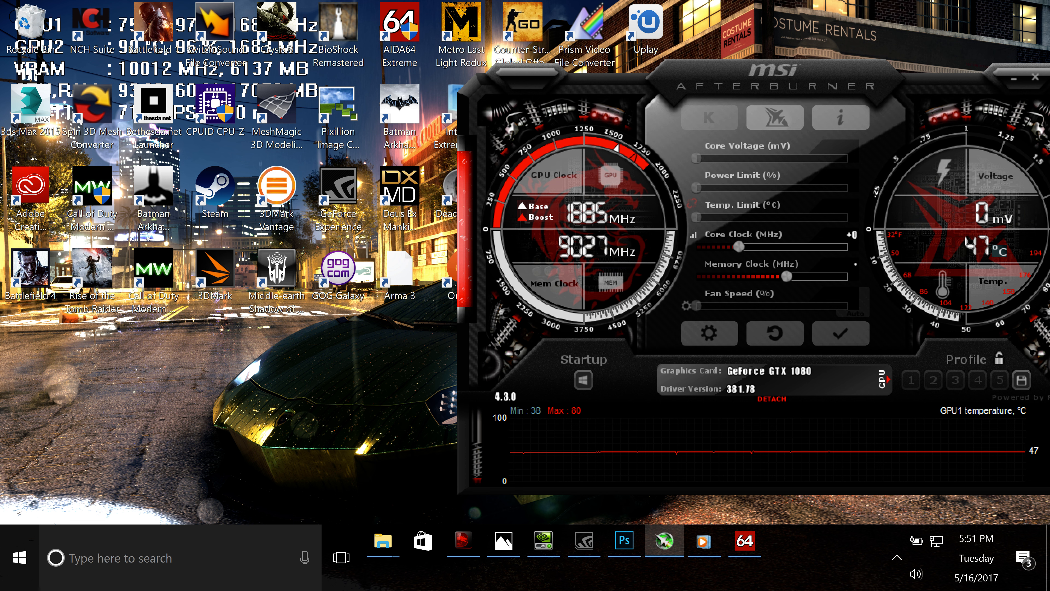
{"action": "type", "text": "400"}
{"action": "key", "text": "Return"}
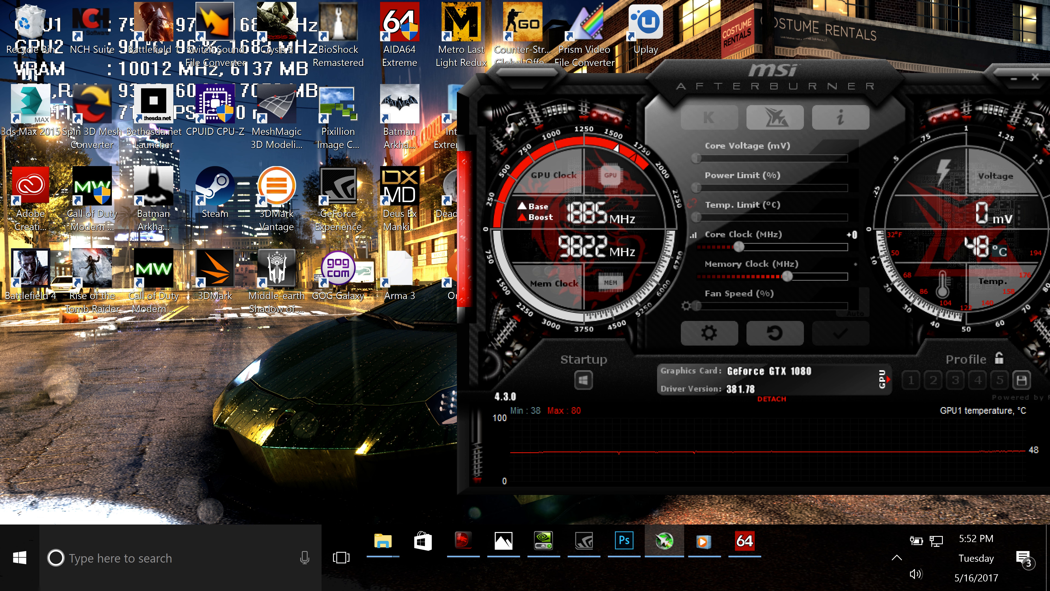
{"action": "type", "text": "30"}
{"action": "key", "text": "Return"}
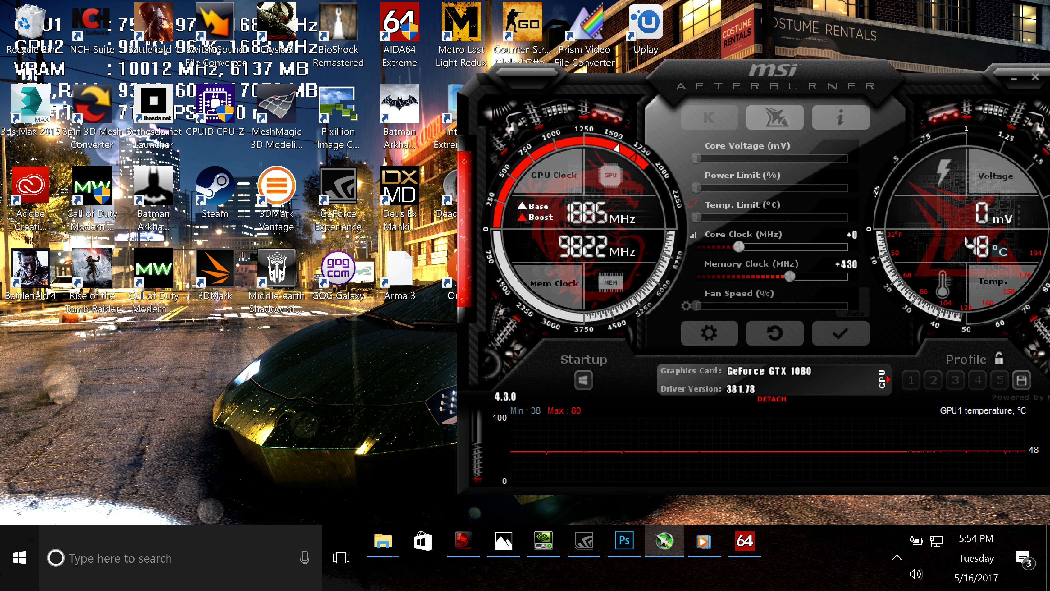
Set the GPU memory clock offset to +500 MHz and apply it
{"action": "left_click", "coordinate": [846, 264]}
{"action": "type", "text": "500"}
{"action": "key", "text": "Return"}
{"action": "left_click", "coordinate": [840, 333]}
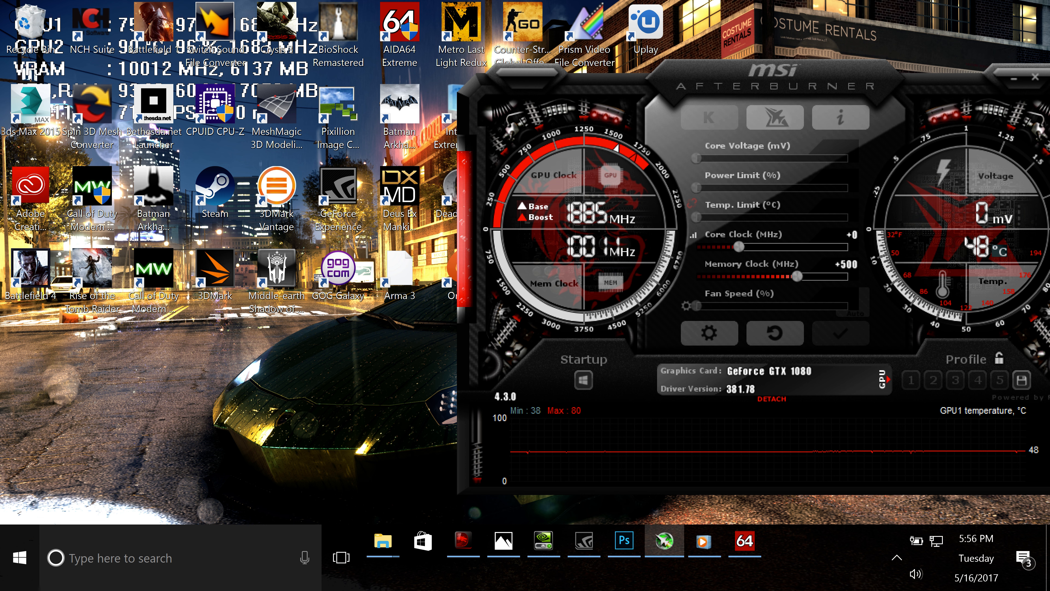
Raise the GPU core clock offset to +40 MHz and apply it
{"action": "left_click_drag", "start_coordinate": [738, 247], "coordinate": [743, 247]}
{"action": "key", "text": "Left"}
{"action": "key", "text": "Left"}
{"action": "key", "text": "Left"}
{"action": "key", "text": "Left"}
{"action": "key", "text": "Left"}
{"action": "key", "text": "Left"}
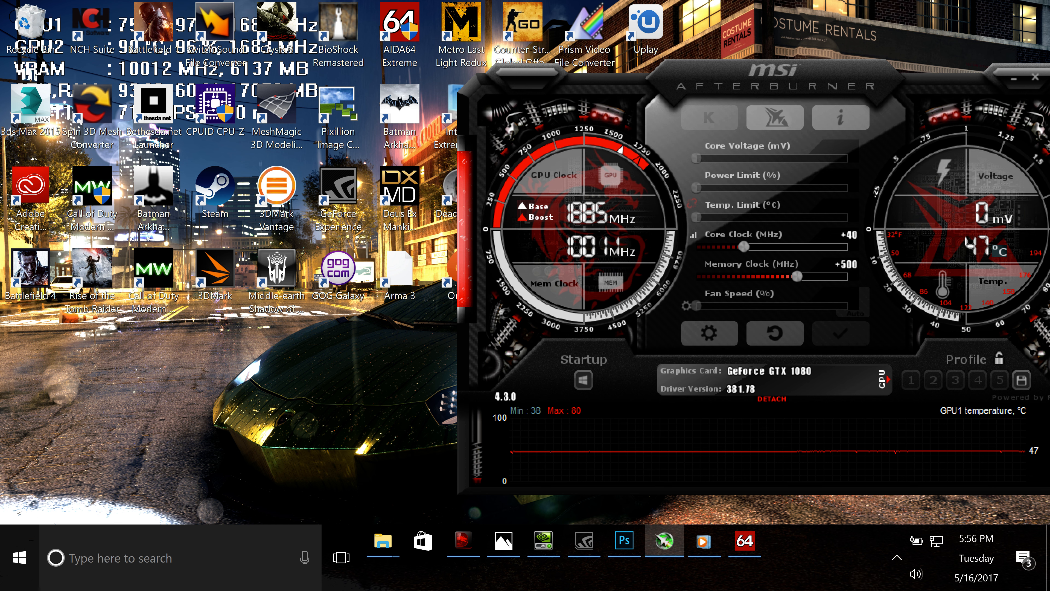
Review the general properties, including the master graphics processor choices and synchronized GPU settings, keep GPU1 selected, and accept
{"action": "left_click", "coordinate": [709, 332]}
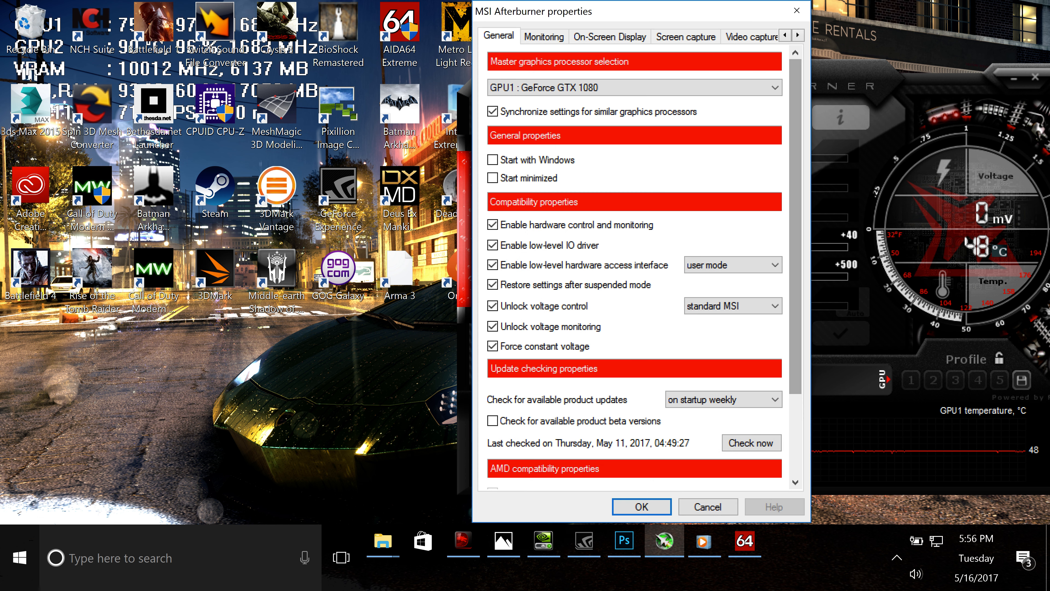
{"action": "scroll", "coordinate": [634, 269], "scroll_direction": "down", "scroll_amount": 2}
{"action": "scroll", "coordinate": [644, 267], "scroll_direction": "up", "scroll_amount": 1}
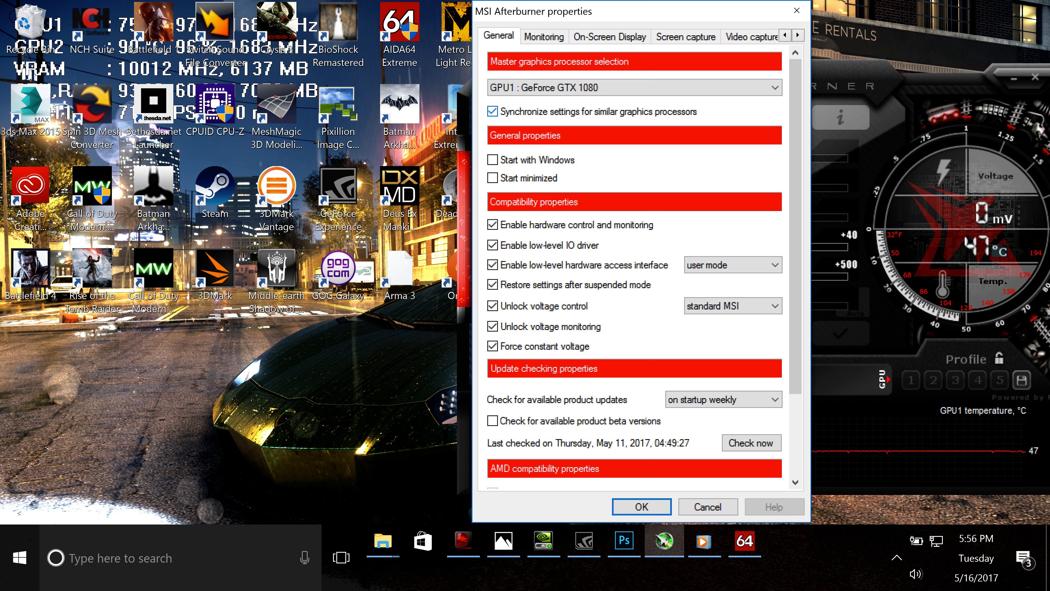
{"action": "mouse_move", "coordinate": [560, 112]}
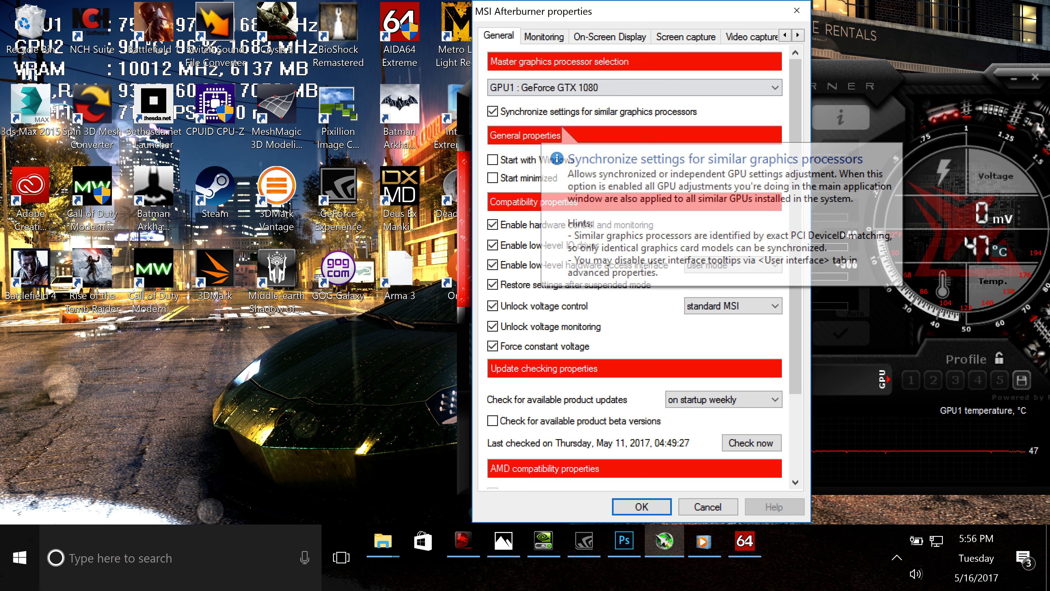
{"action": "left_click", "coordinate": [635, 88]}
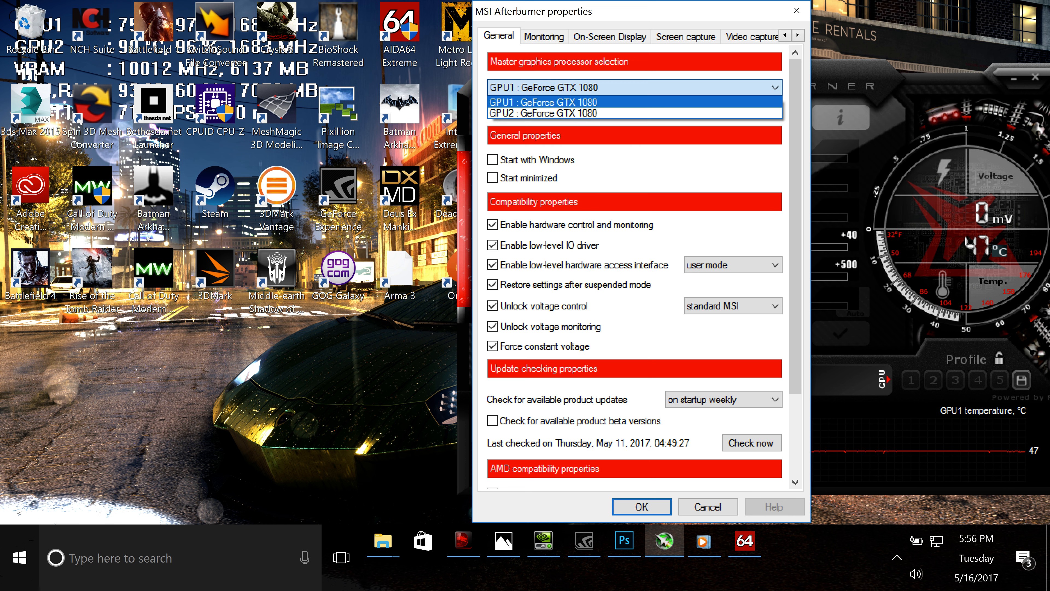
{"action": "left_click", "coordinate": [533, 102]}
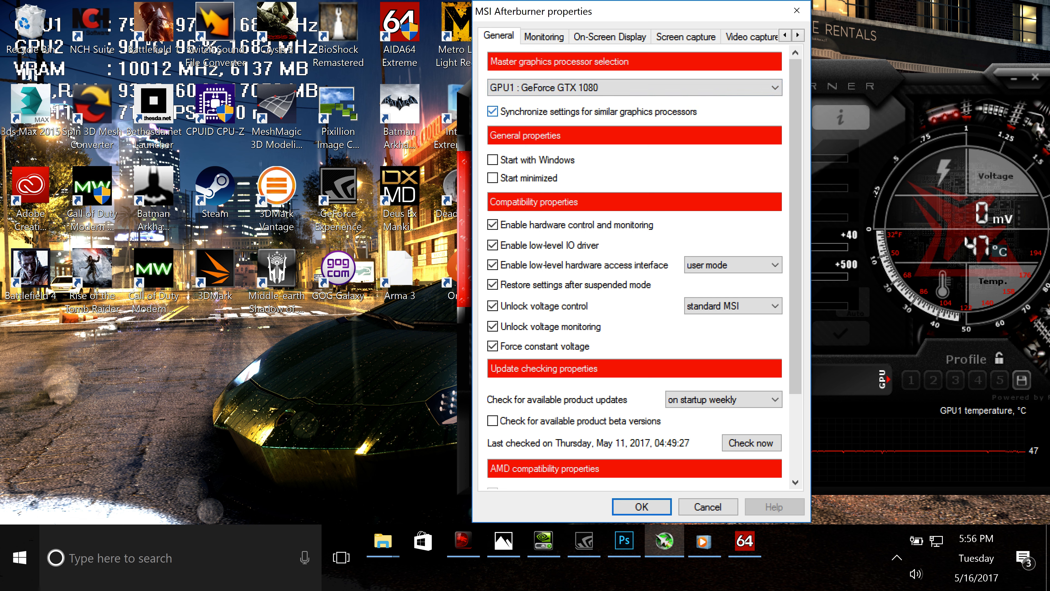
{"action": "mouse_move", "coordinate": [528, 127]}
{"action": "left_click", "coordinate": [642, 506]}
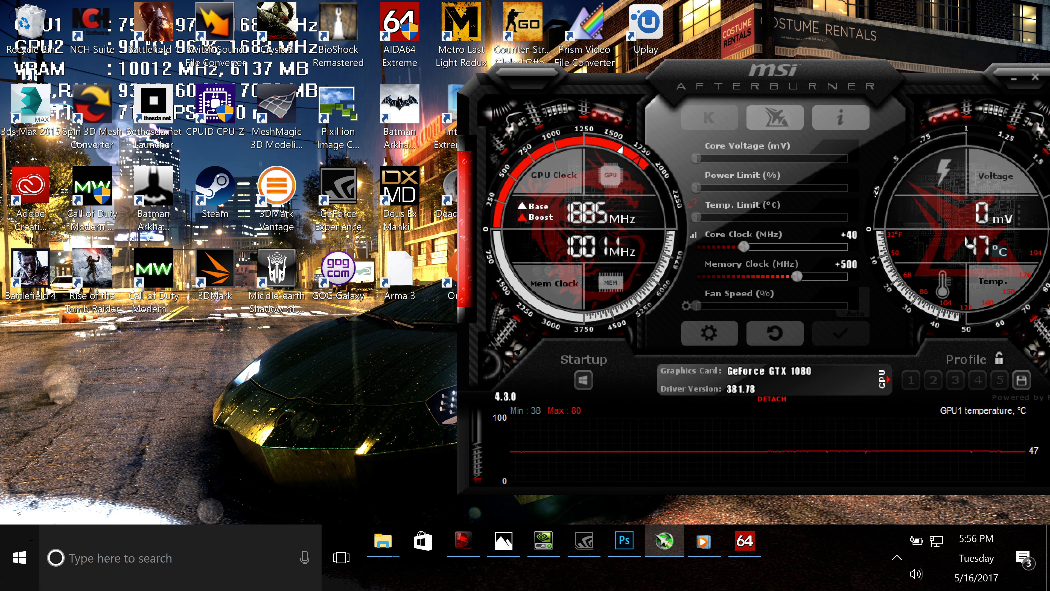
Reopen the properties, switch the master graphics processor to GPU2 and back to GPU1, and accept the settings
{"action": "left_click", "coordinate": [709, 333]}
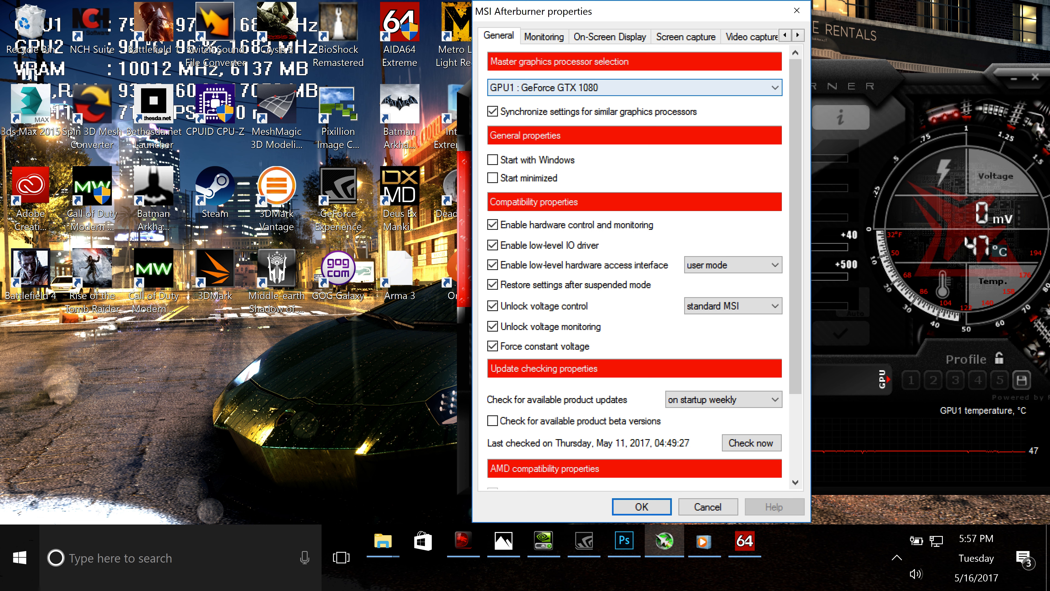
{"action": "left_click", "coordinate": [634, 87]}
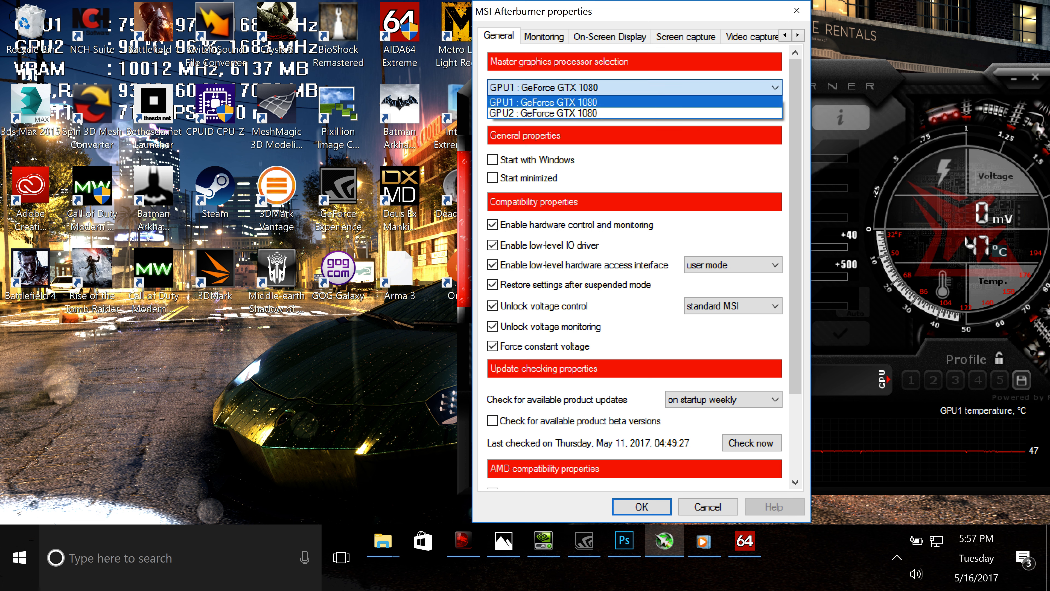
{"action": "left_click", "coordinate": [634, 113]}
{"action": "left_click", "coordinate": [634, 87]}
{"action": "left_click", "coordinate": [634, 103]}
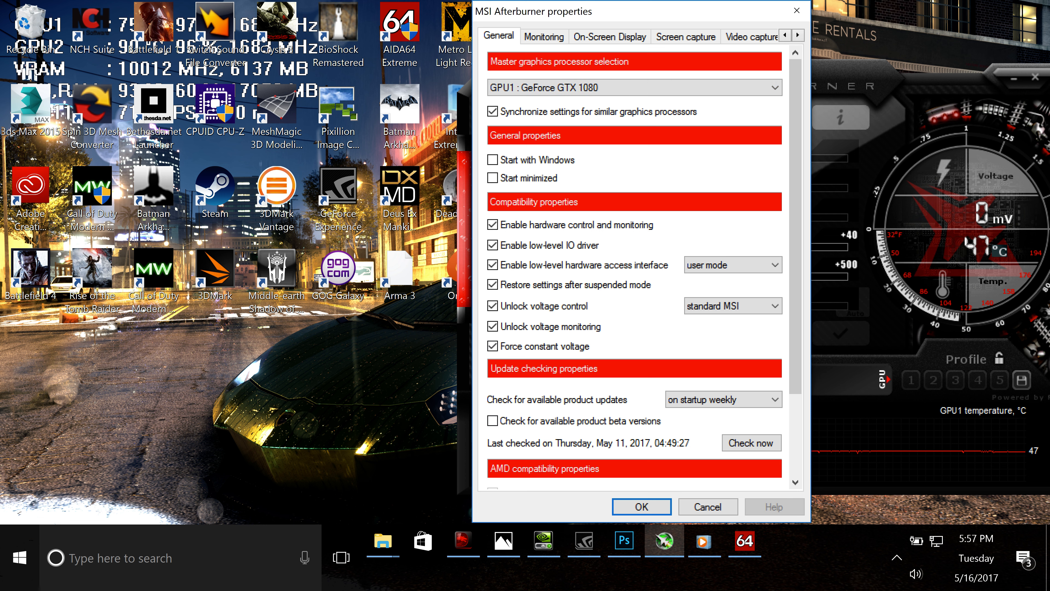
{"action": "left_click", "coordinate": [641, 506]}
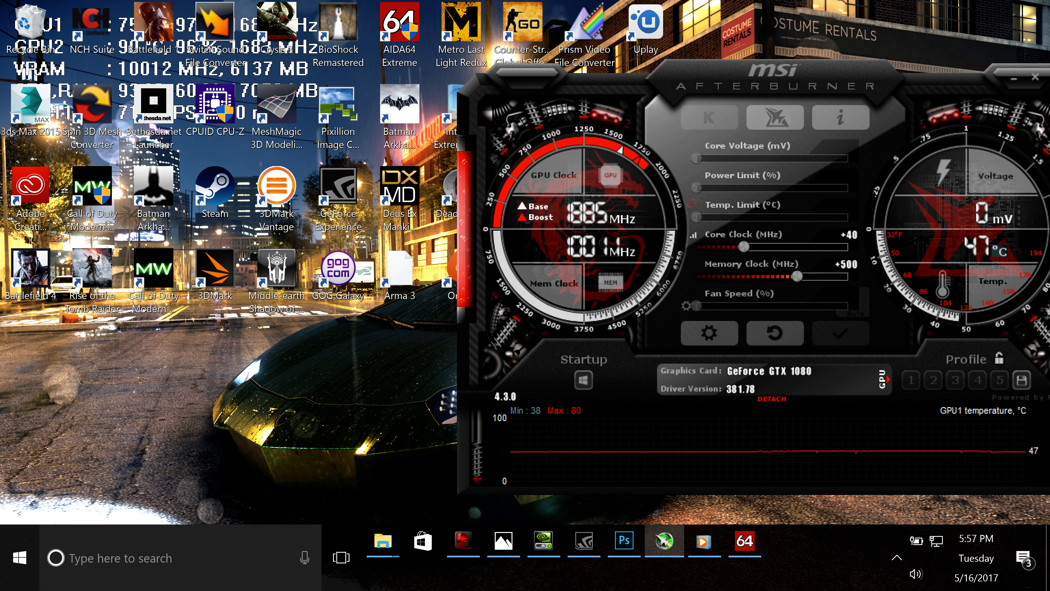